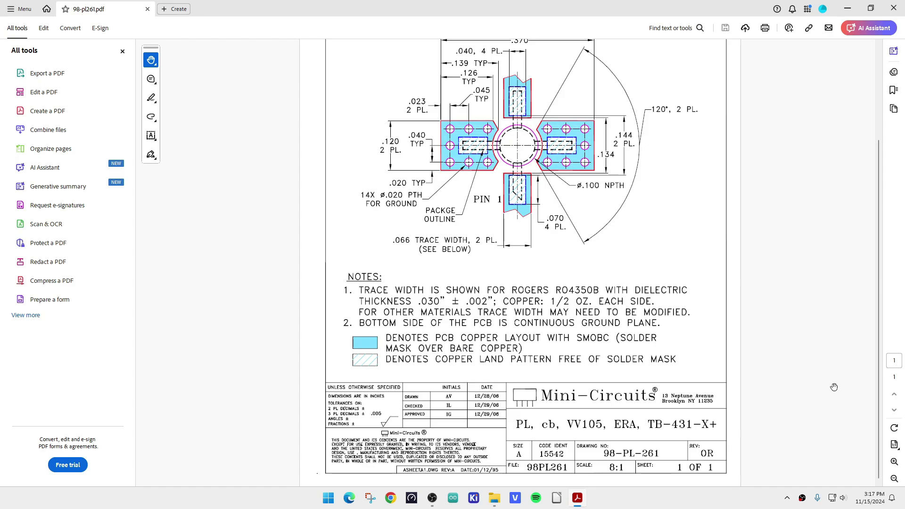
# Step: Scroll the datasheet up until the VV105 'Suggested Mounting Configuration' drawing and title are visible
pyautogui.scroll(3, 834, 387)
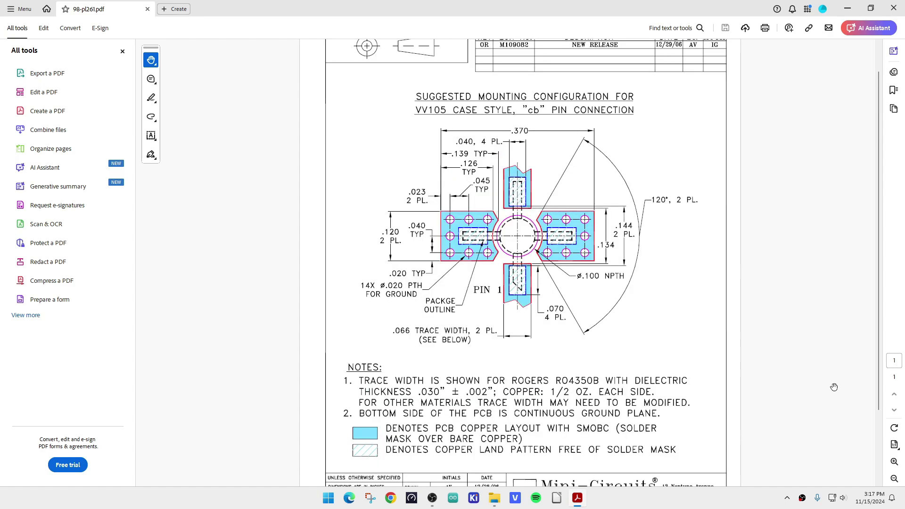
pyautogui.keyDown('ctrl'); pyautogui.scroll(1, 559, 267); pyautogui.keyUp('ctrl')
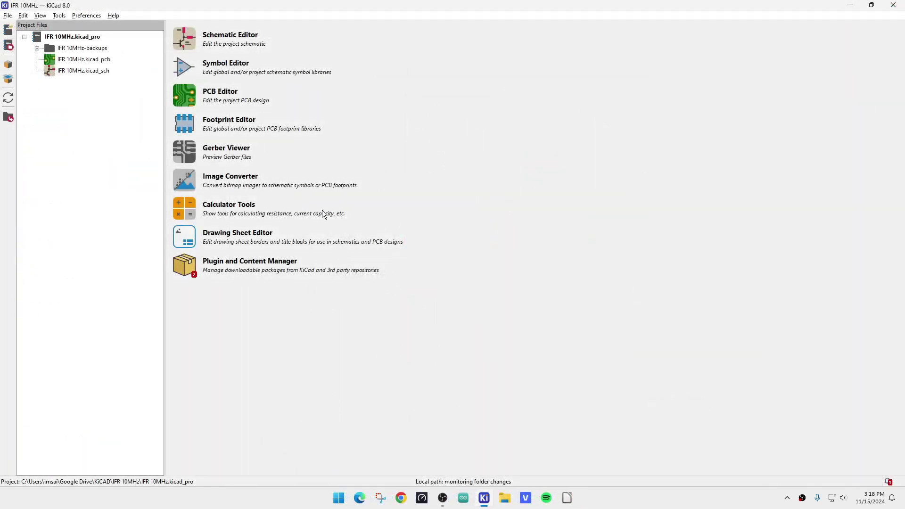
# Step: In the Footprint Editor, start a new footprint named 'try' with SMD as its type
pyautogui.click(188, 125)
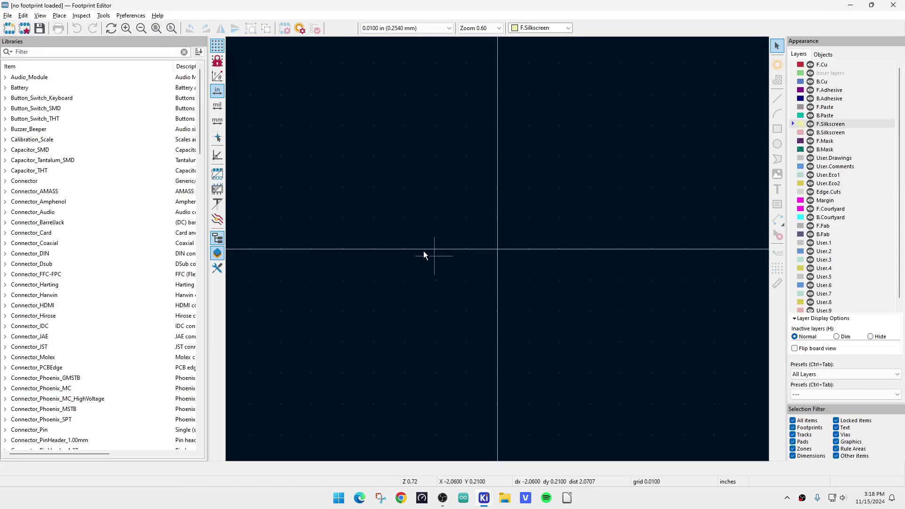
pyautogui.click(7, 16)
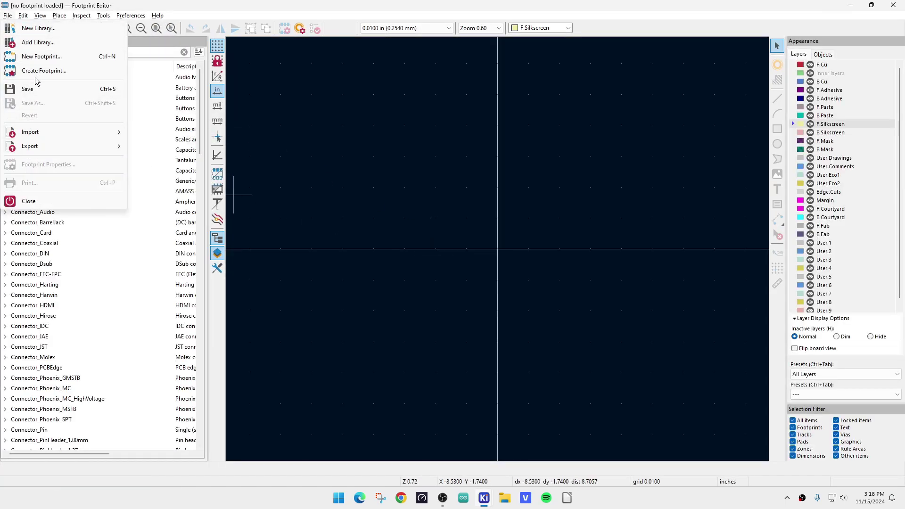
pyautogui.click(40, 57)
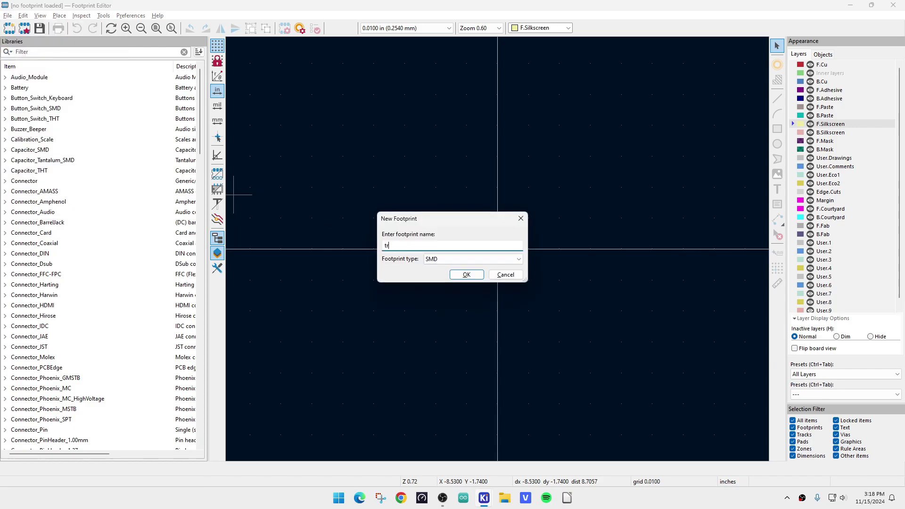
pyautogui.click(451, 263)
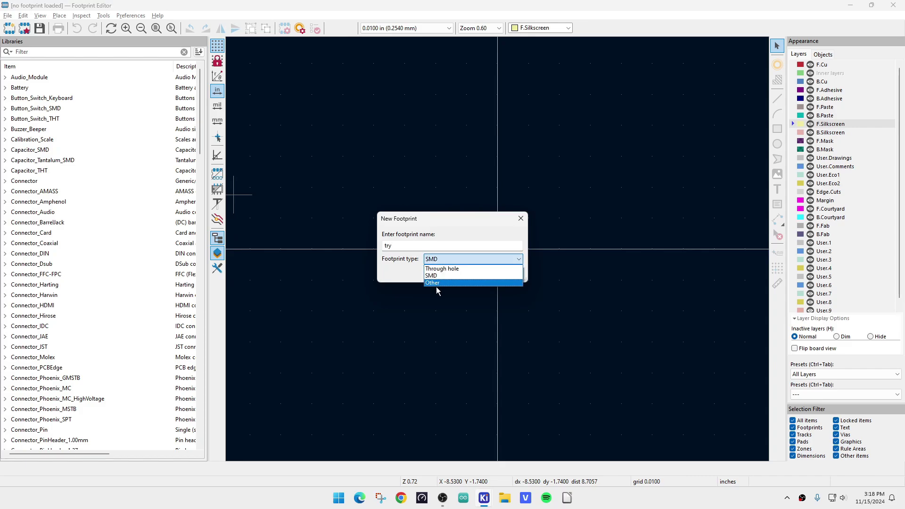
pyautogui.click(446, 262)
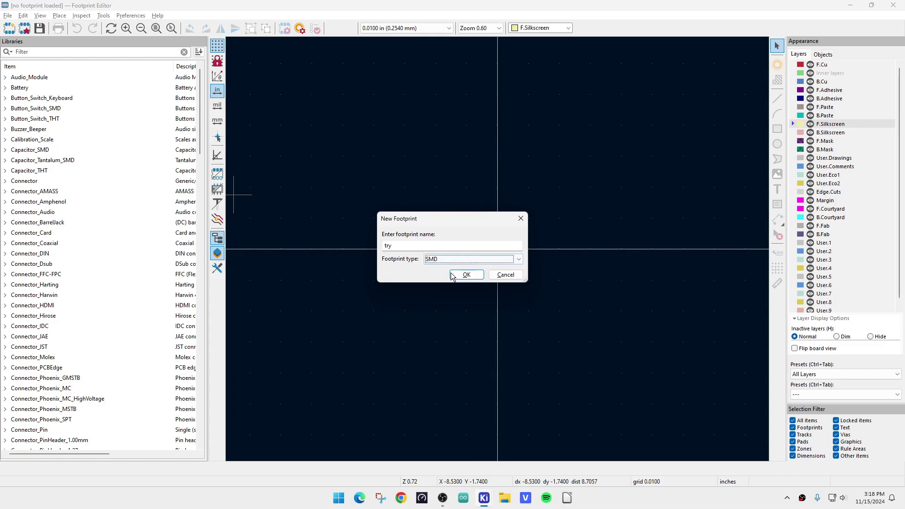
# Step: Create the 'try' footprint and place pads 1–4 below, right, above and left of the origin
pyautogui.click(460, 275)
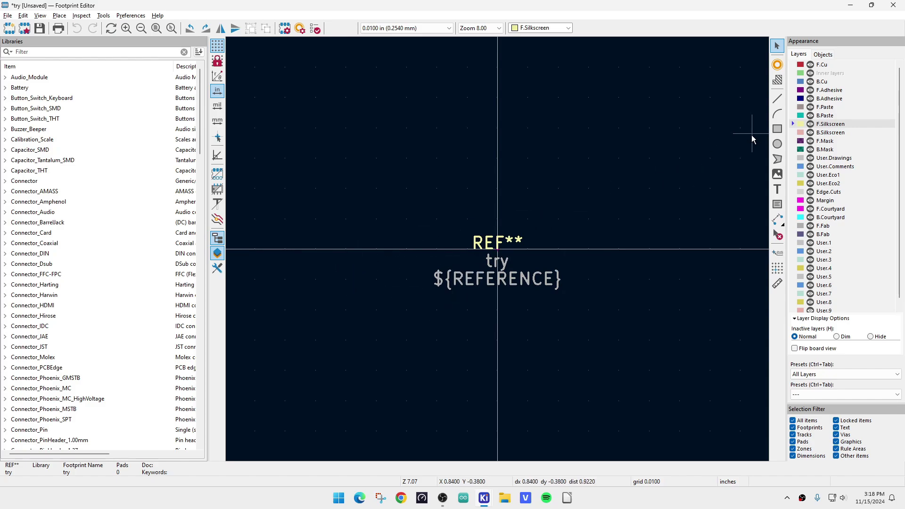
pyautogui.click(777, 65)
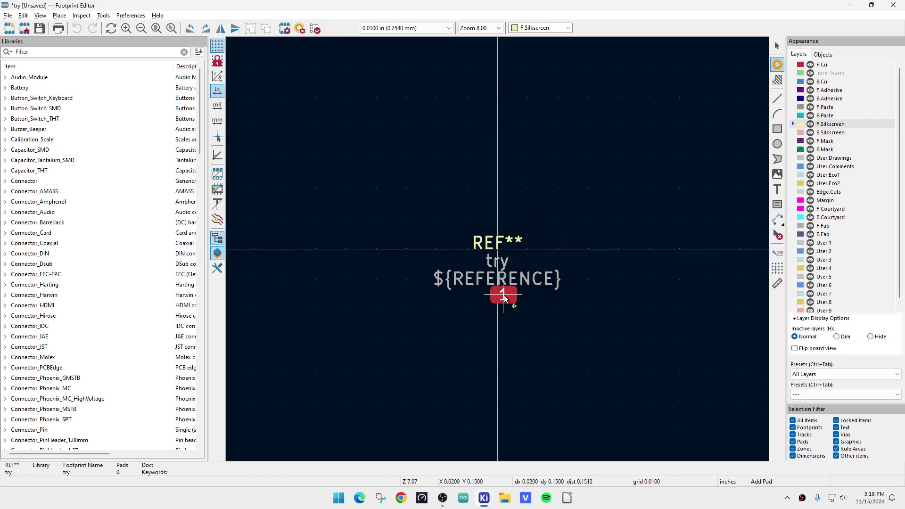
pyautogui.press('r')
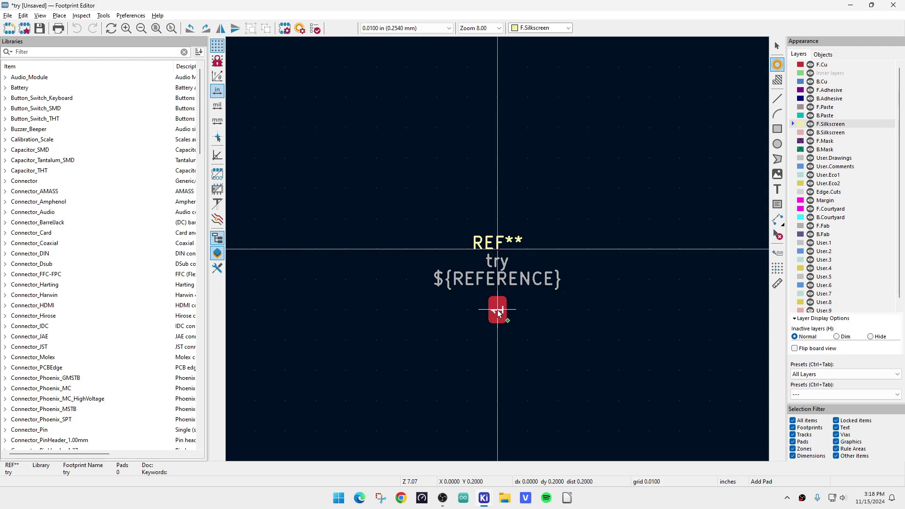
pyautogui.click(499, 313)
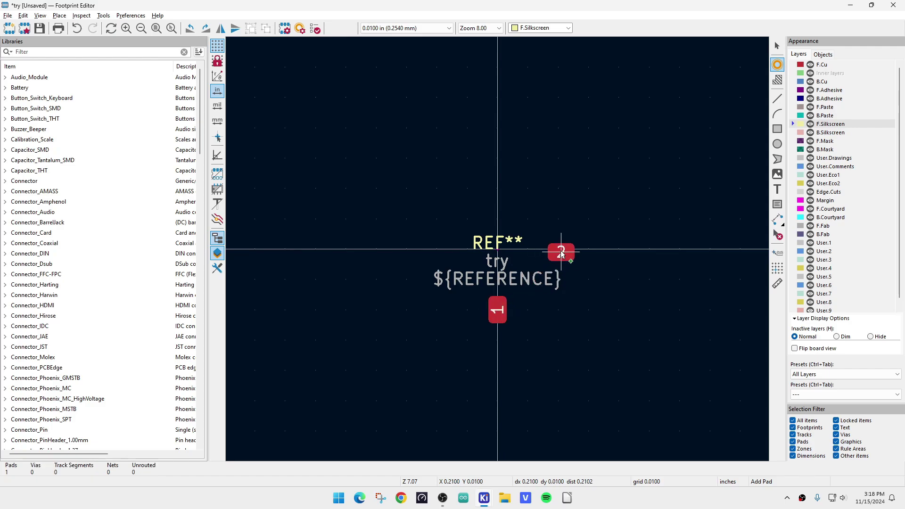
pyautogui.click(561, 249)
pyautogui.click(498, 185)
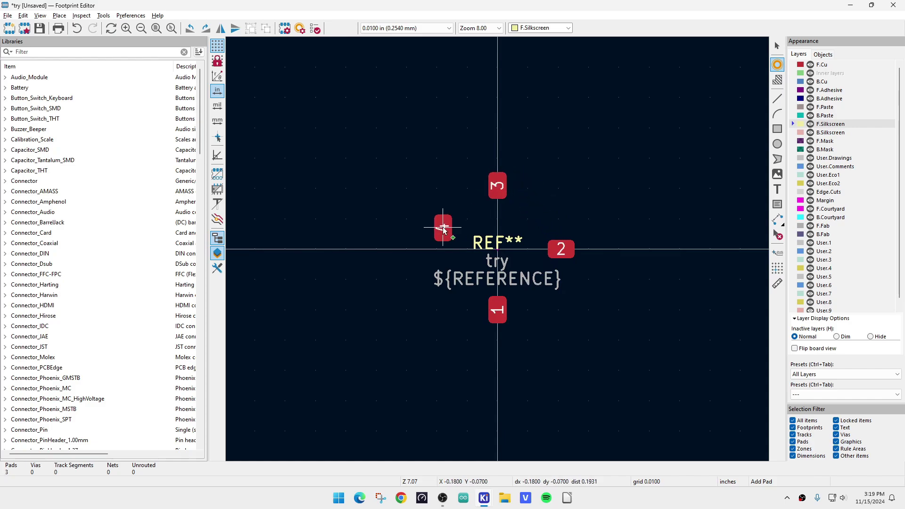
pyautogui.press('r')
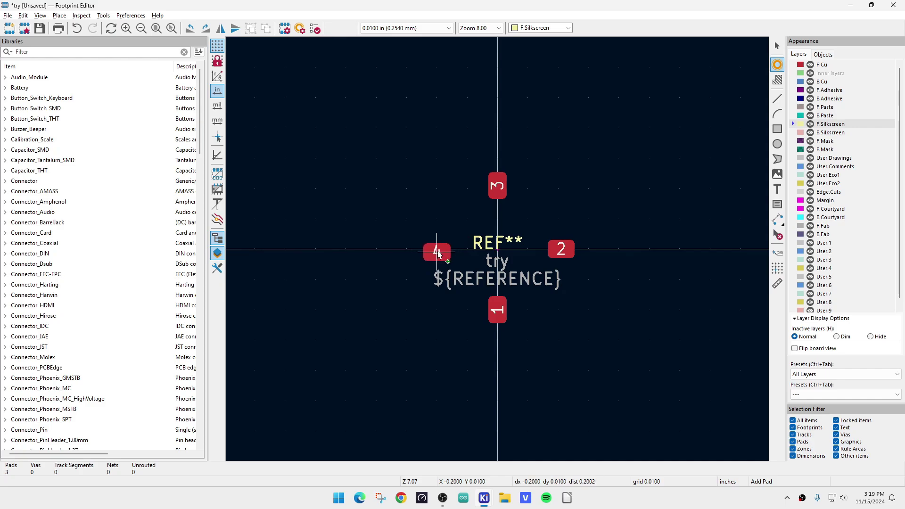
pyautogui.click(437, 251)
pyautogui.press('Escape')
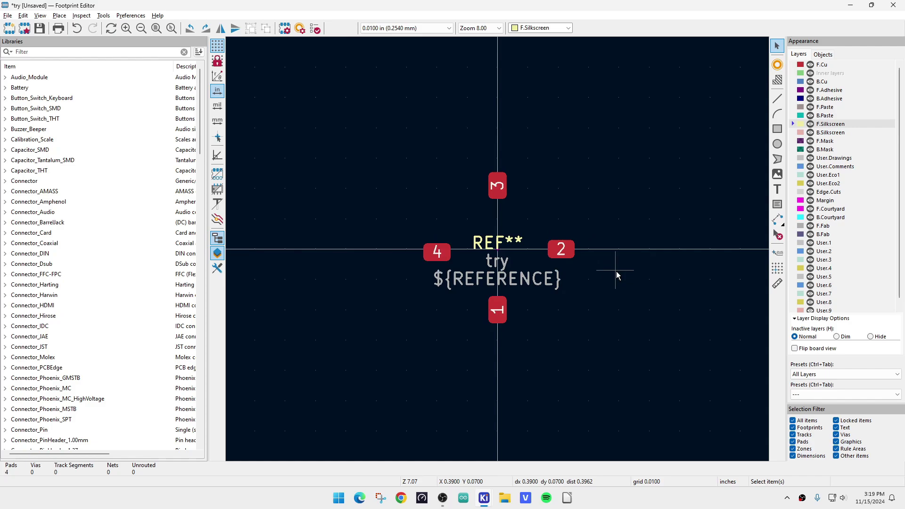
# Step: Inspect pad 4's width and height in its properties, leaving them unchanged
pyautogui.click(443, 253)
pyautogui.doubleClick(443, 253)
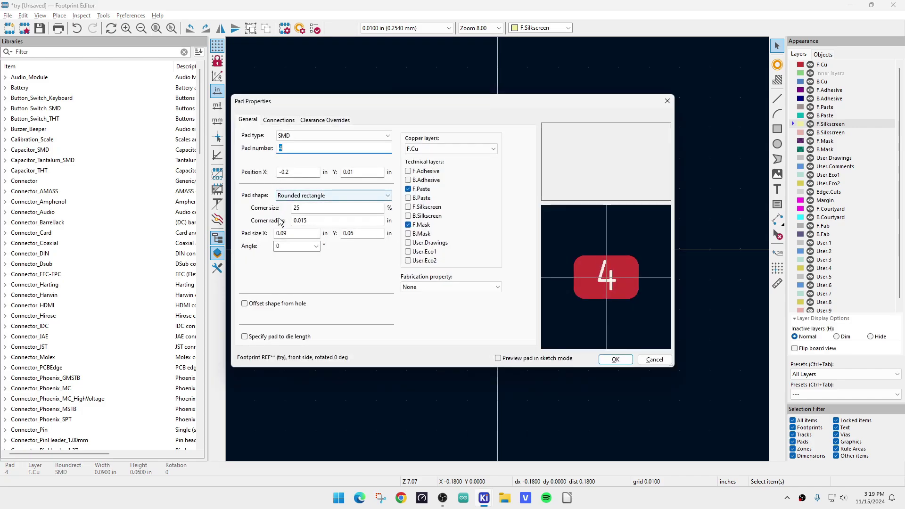
pyautogui.doubleClick(284, 234)
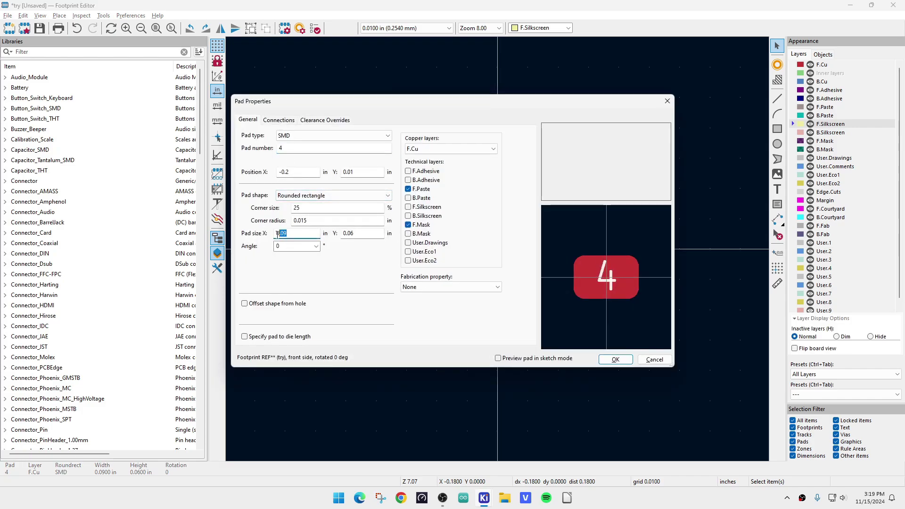
pyautogui.click(355, 234)
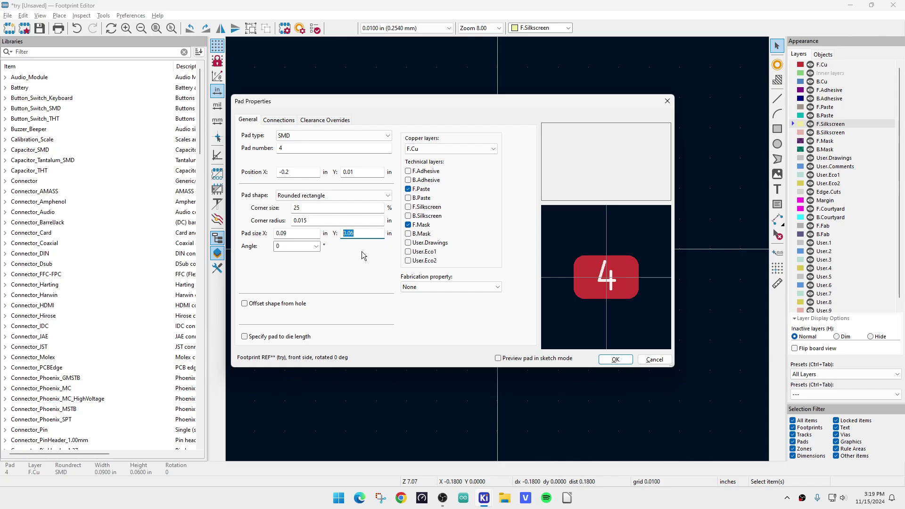
pyautogui.click(651, 360)
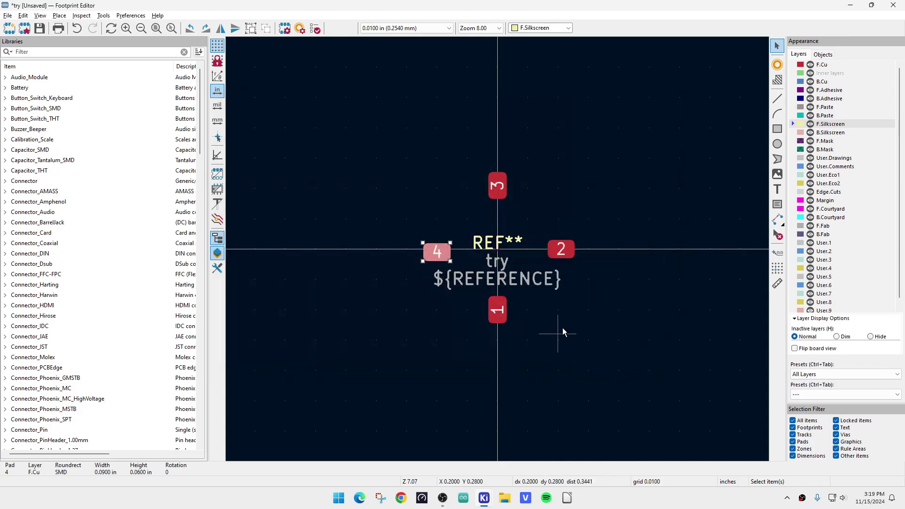
# Step: Draw a 0.12 in radius Edge.Cuts circle centred on the origin, inside the four pads
pyautogui.click(607, 324)
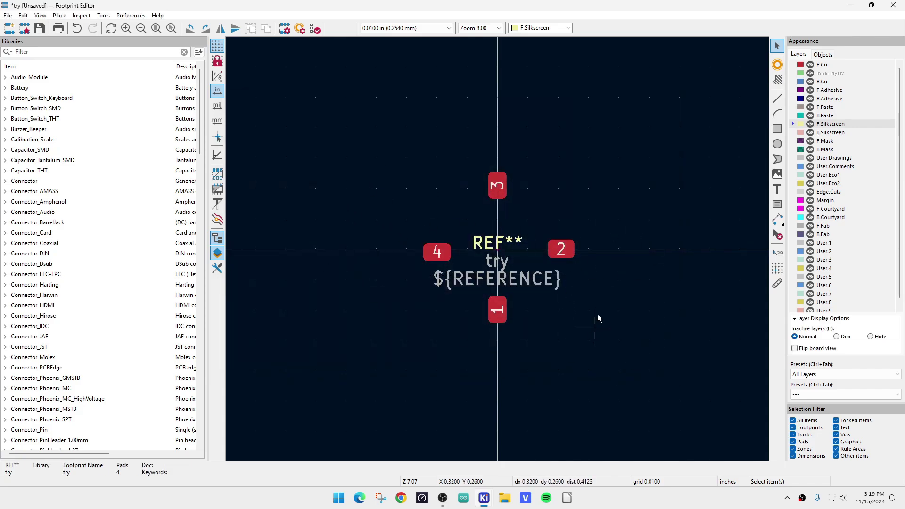
pyautogui.click(797, 193)
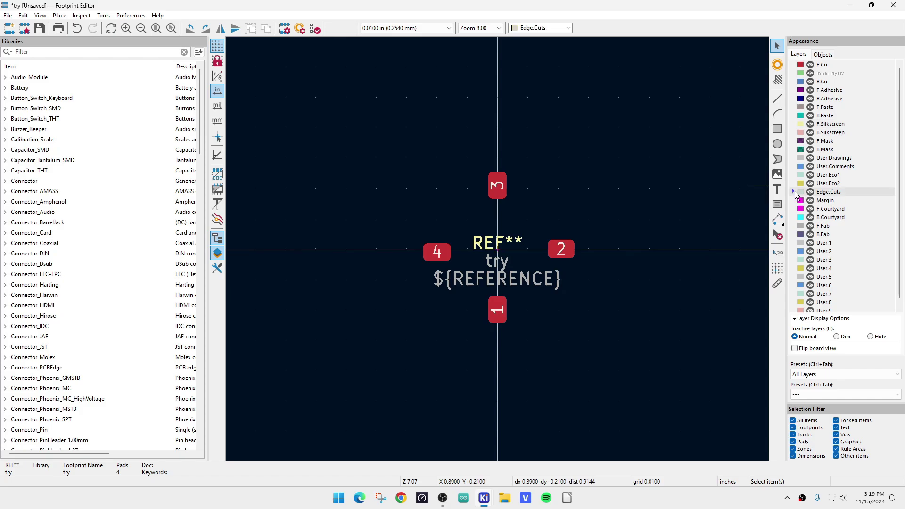
pyautogui.click(777, 144)
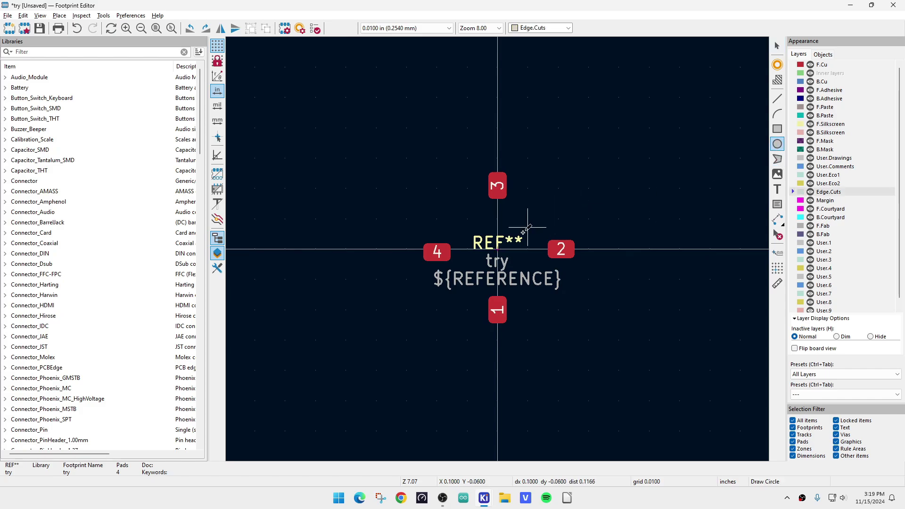
pyautogui.click(497, 249)
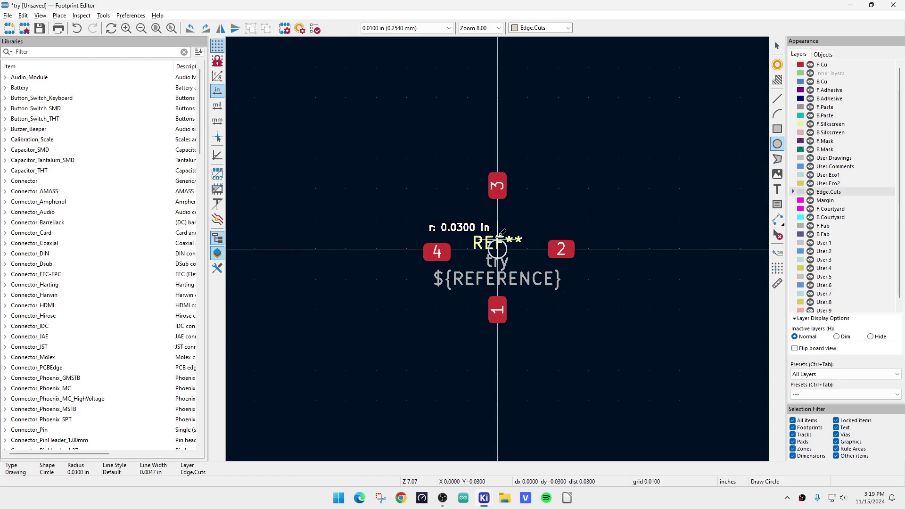
pyautogui.click(497, 212)
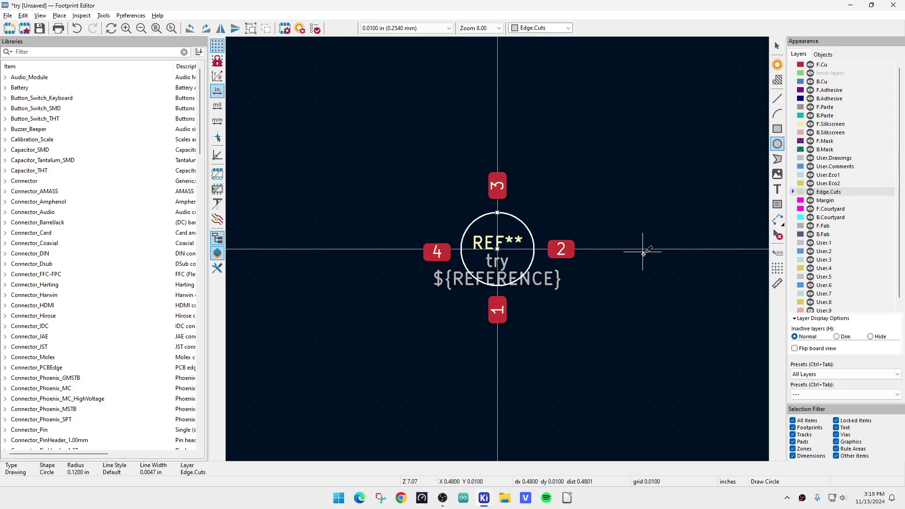
pyautogui.press('Escape')
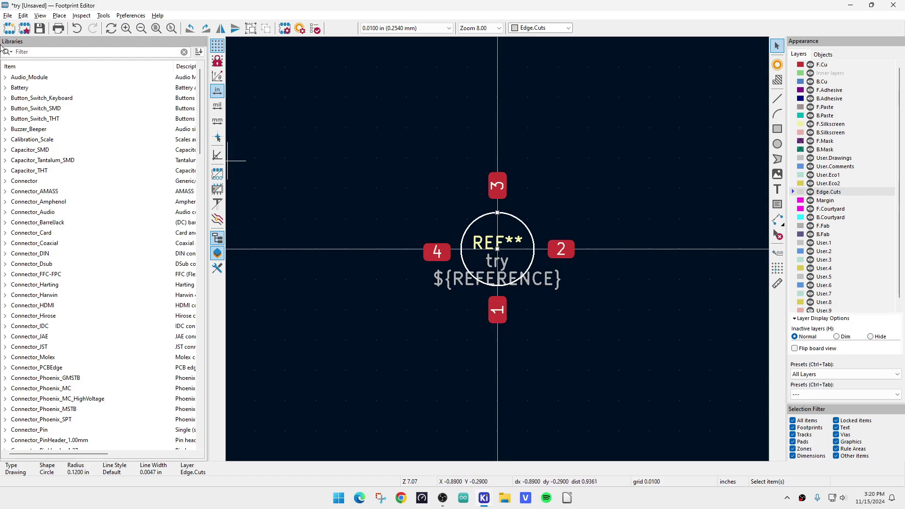
# Step: View the footprint in 3D, orbiting to check the circular cutout among the four pads, then close the viewer
pyautogui.click(40, 16)
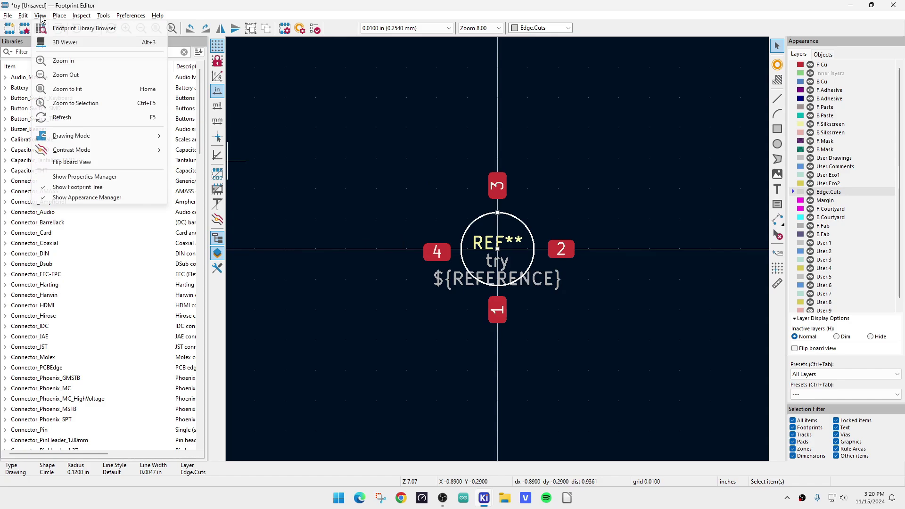
pyautogui.click(61, 43)
pyautogui.moveTo(494, 313); pyautogui.dragTo(507, 181)
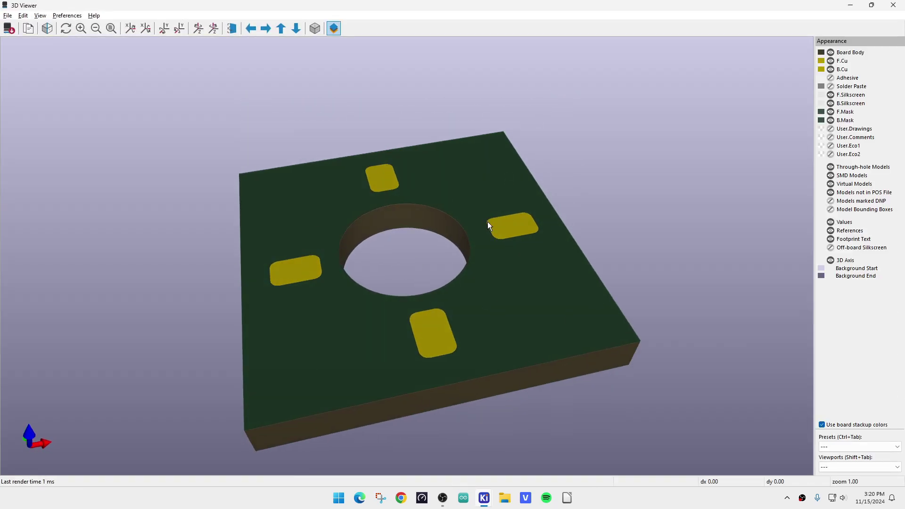
pyautogui.moveTo(493, 230); pyautogui.dragTo(382, 234)
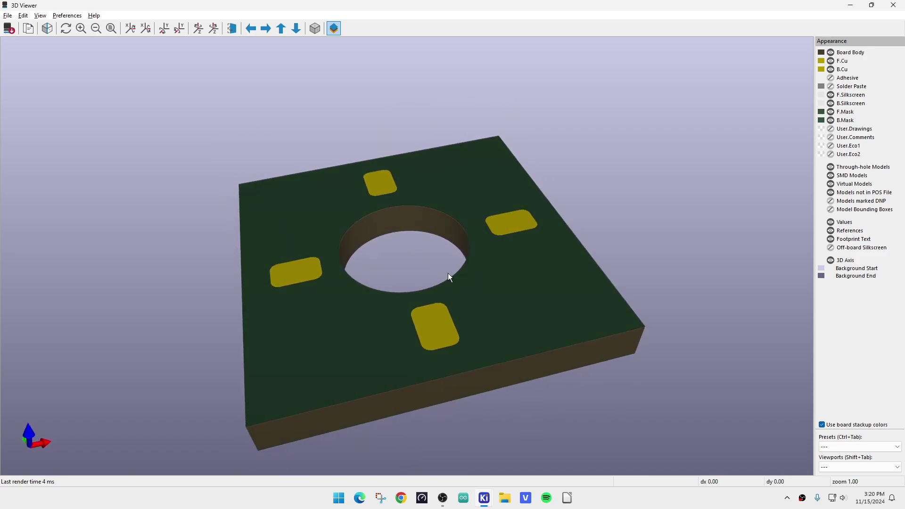
pyautogui.moveTo(449, 278); pyautogui.dragTo(239, 158)
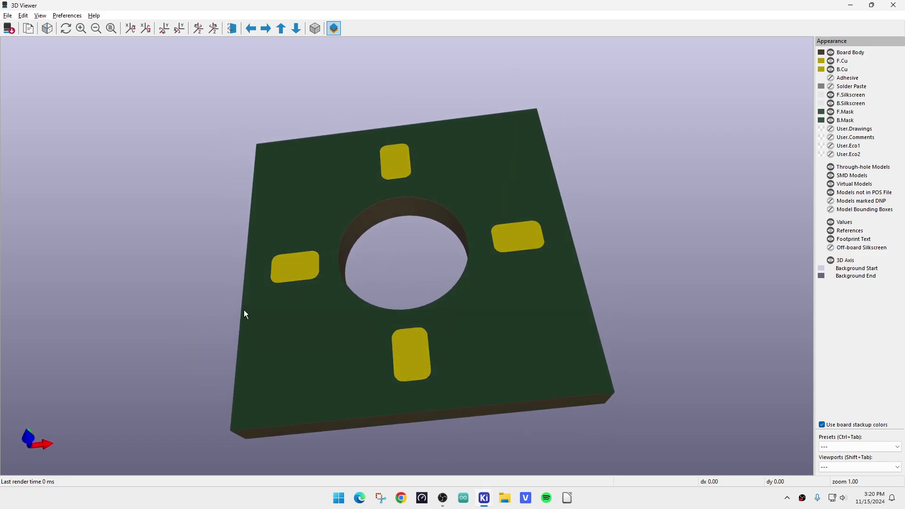
pyautogui.moveTo(208, 277); pyautogui.dragTo(433, 359)
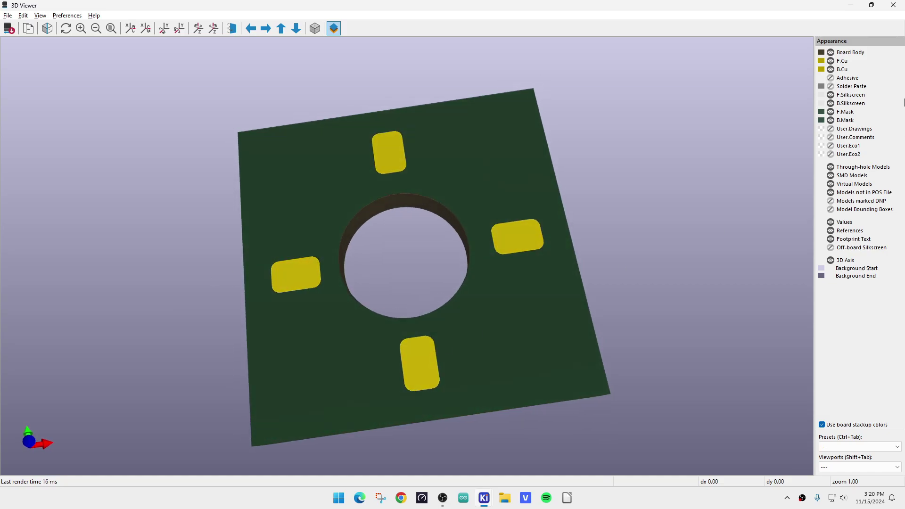
pyautogui.click(893, 6)
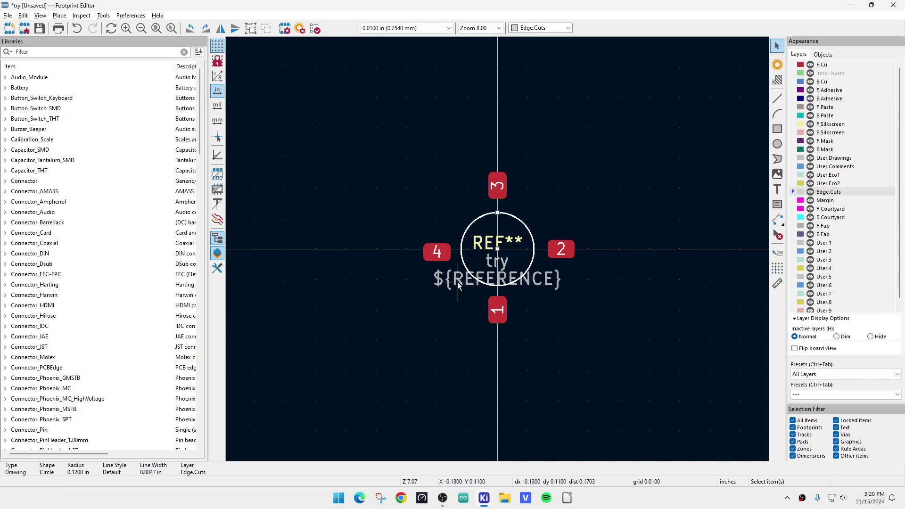
# Step: Check the hole circle's properties without changes and make F.Cu the active layer
pyautogui.doubleClick(527, 227)
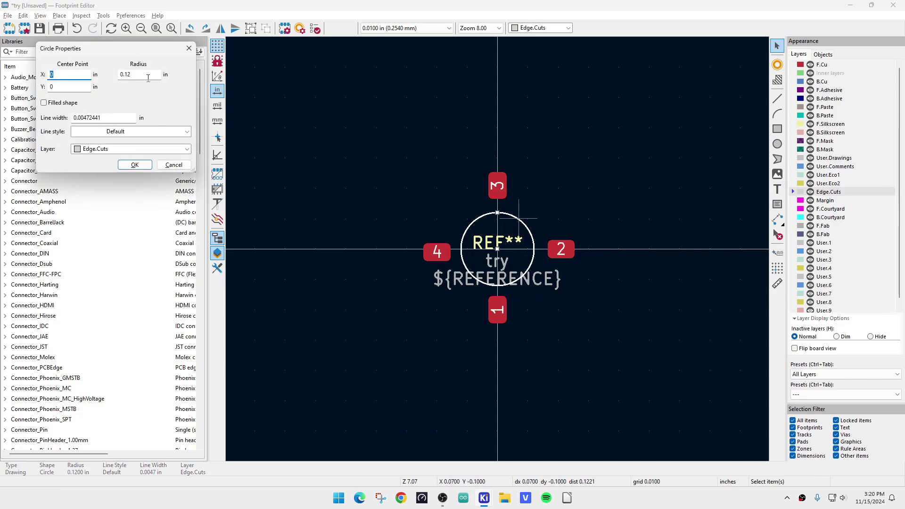
pyautogui.click(189, 48)
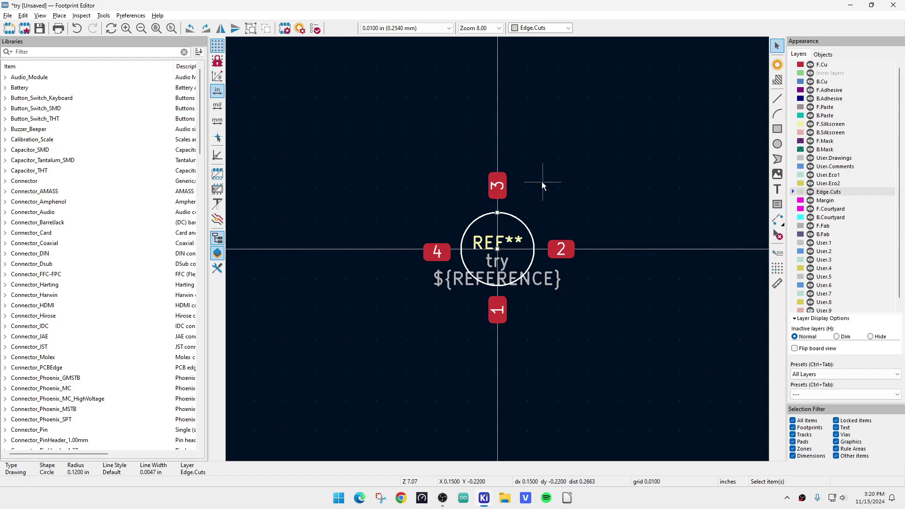
pyautogui.click(795, 66)
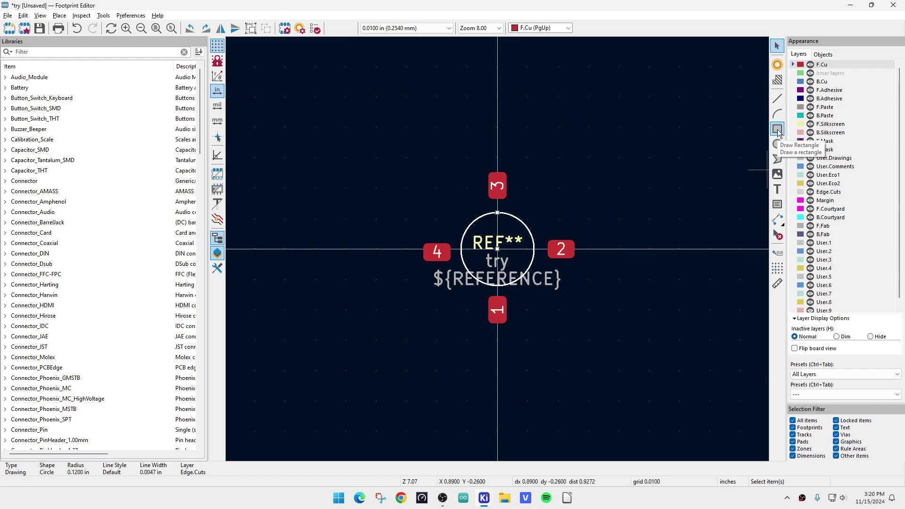
# Step: Draw a six-point F.Cu polygon around pad 2, notched on the side facing the hole
pyautogui.click(777, 159)
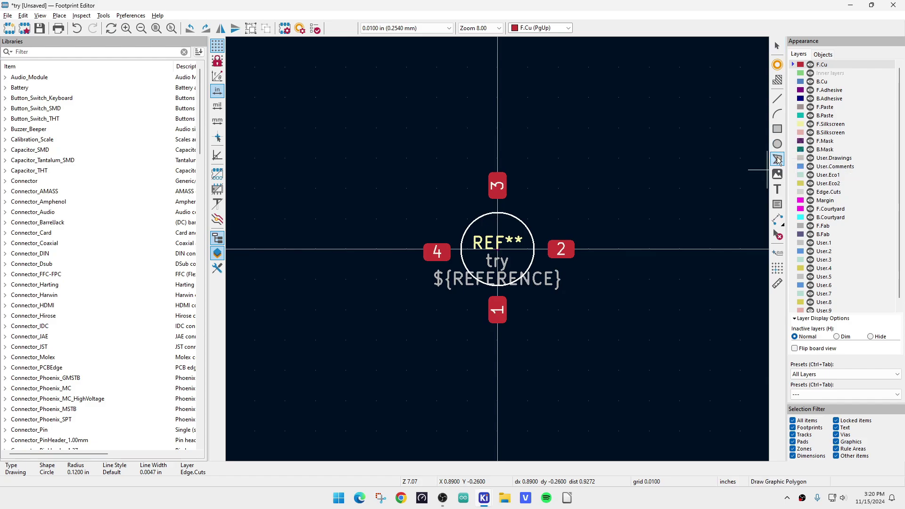
pyautogui.scroll(3, 601, 266)
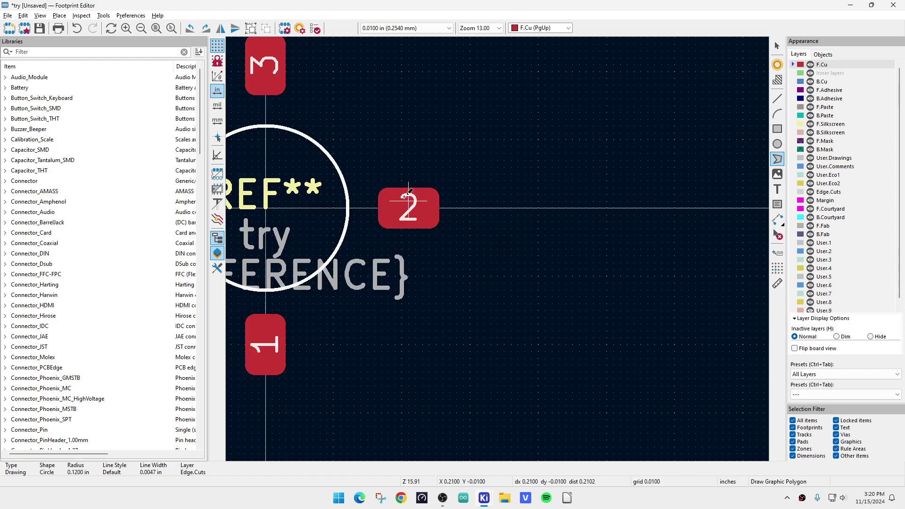
pyautogui.scroll(2, 327, 167)
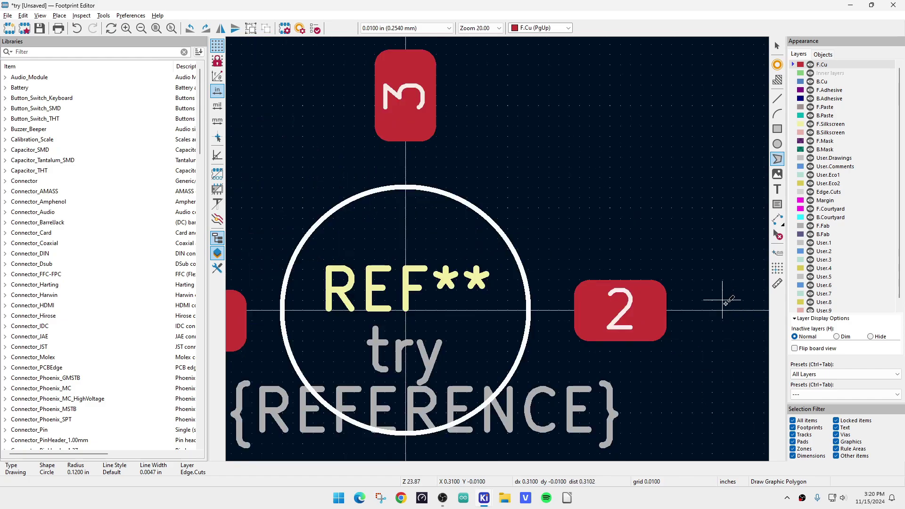
pyautogui.click(713, 310)
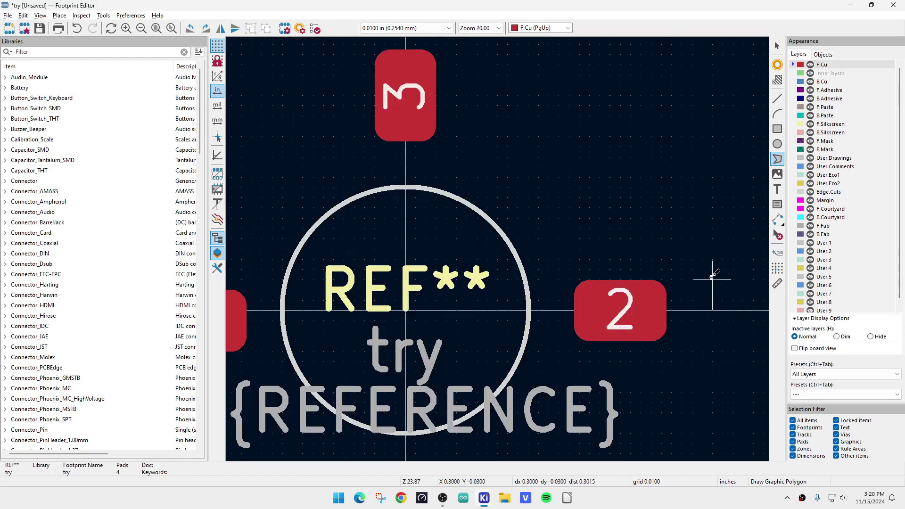
pyautogui.click(712, 249)
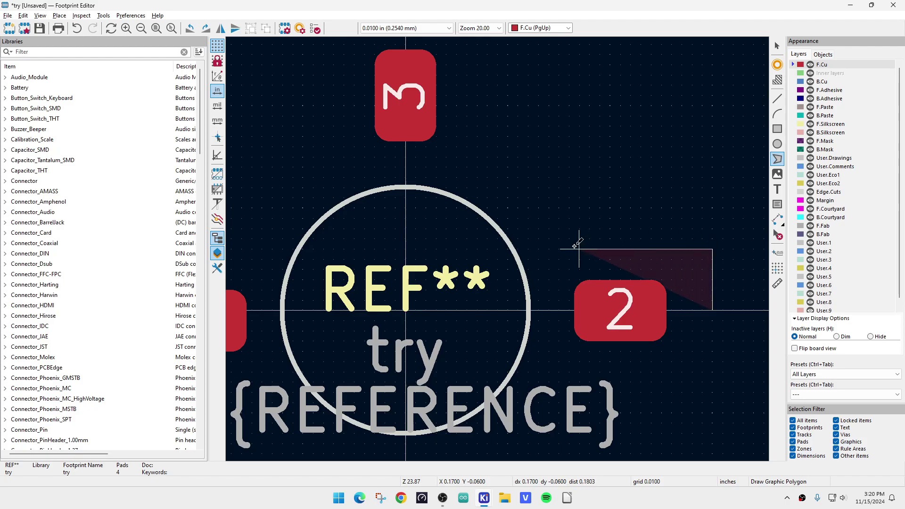
pyautogui.click(529, 249)
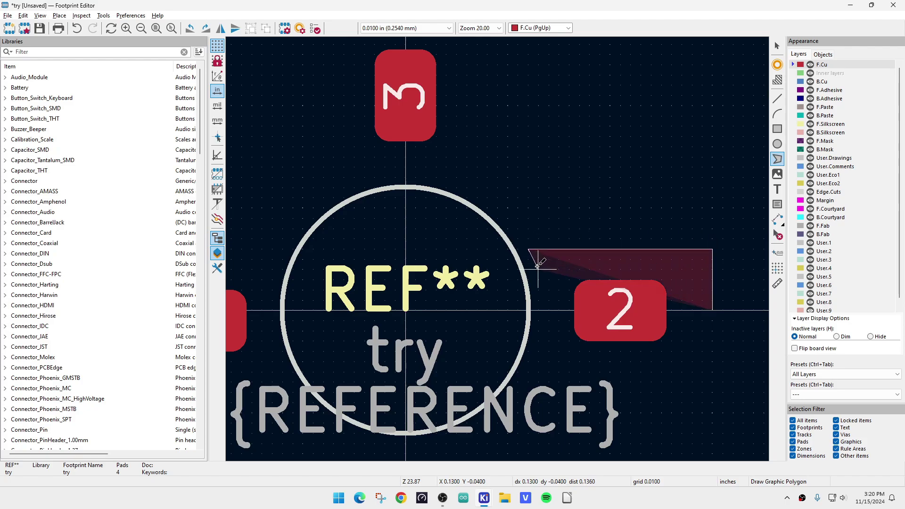
pyautogui.click(548, 289)
pyautogui.click(549, 330)
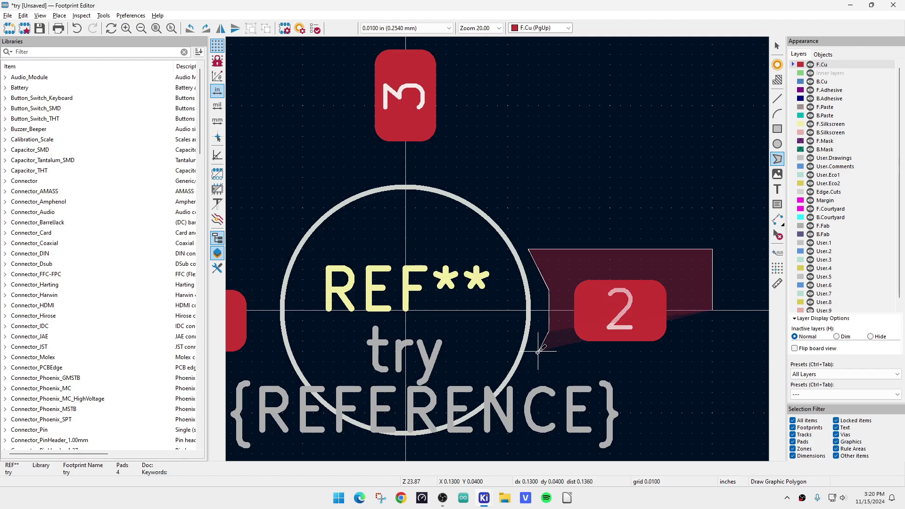
pyautogui.click(528, 362)
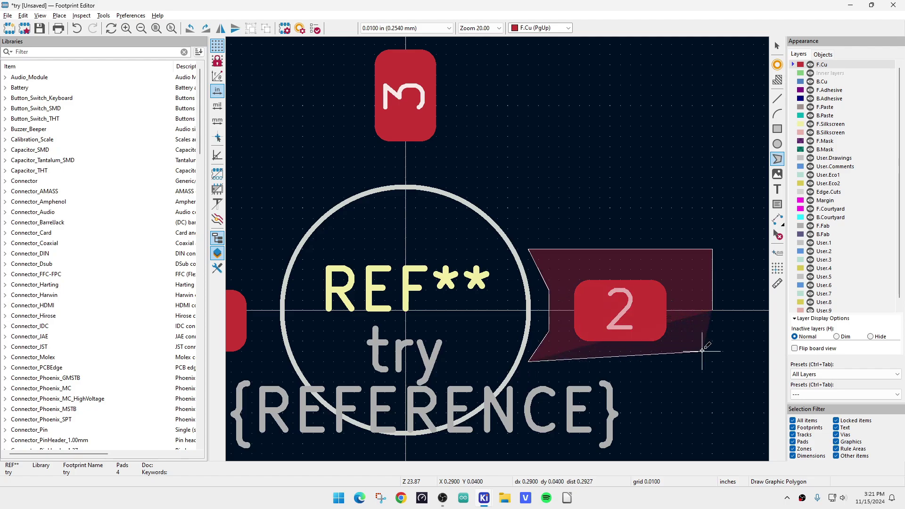
pyautogui.click(712, 362)
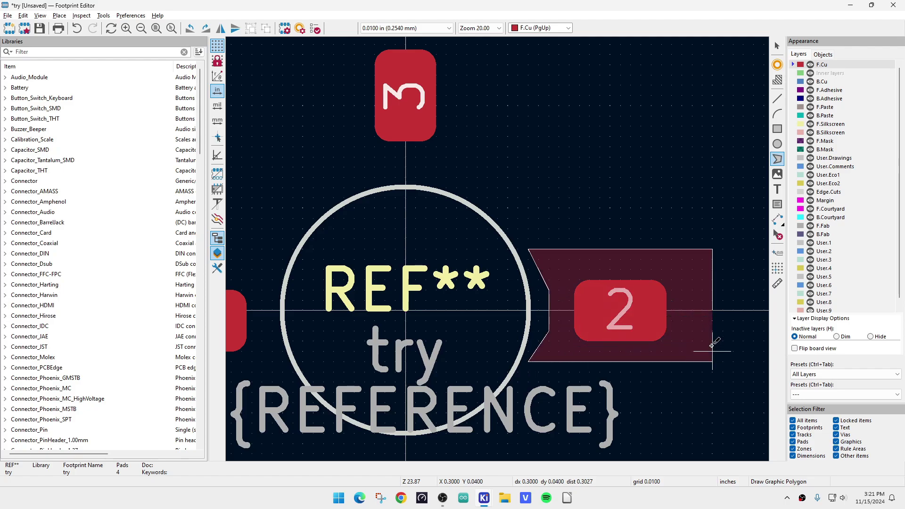
pyautogui.rightClick(712, 310)
# Step: Close the copper polygon and shift its top-left corner right, clear of the hole outline
pyautogui.click(744, 336)
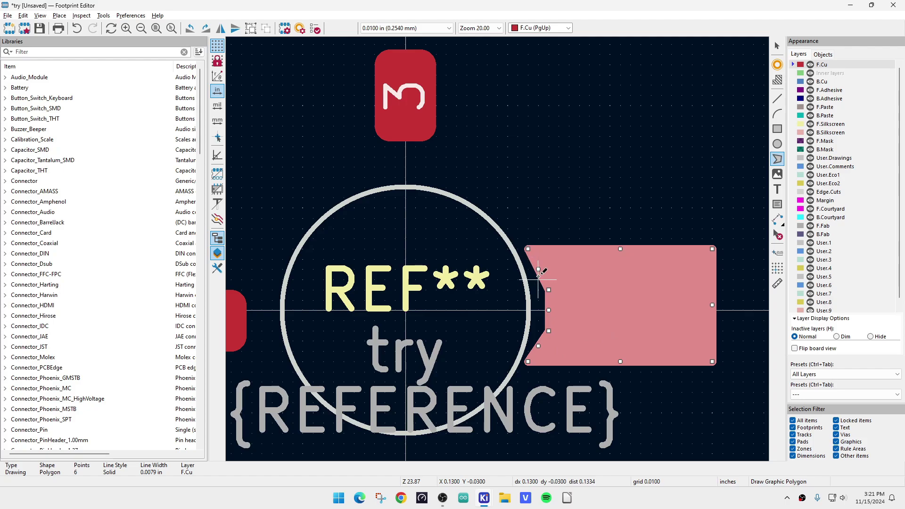
pyautogui.hotkey('ctrl', 'e')
pyautogui.hotkey('ctrl', 'z')
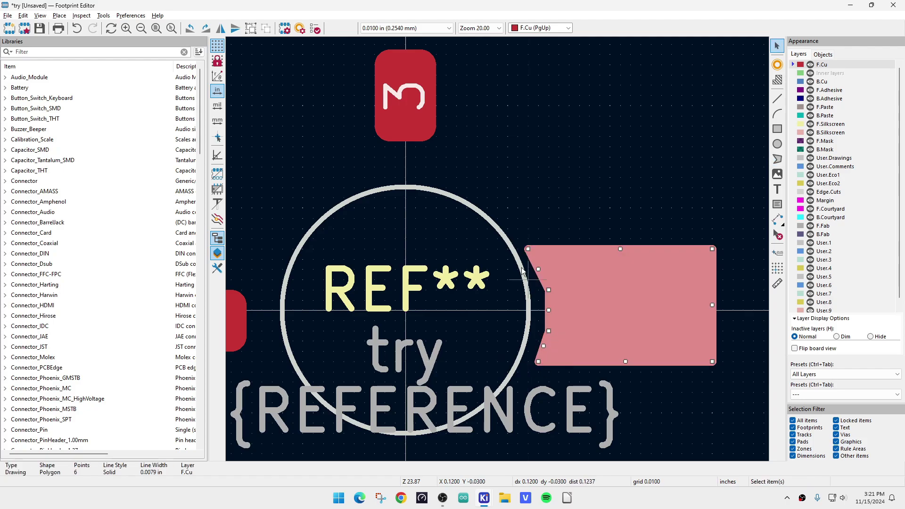
pyautogui.moveTo(527, 249)
pyautogui.mouseDown()
pyautogui.moveTo(547, 248)
pyautogui.moveTo(518, 249)
pyautogui.moveTo(538, 249)
pyautogui.mouseUp()
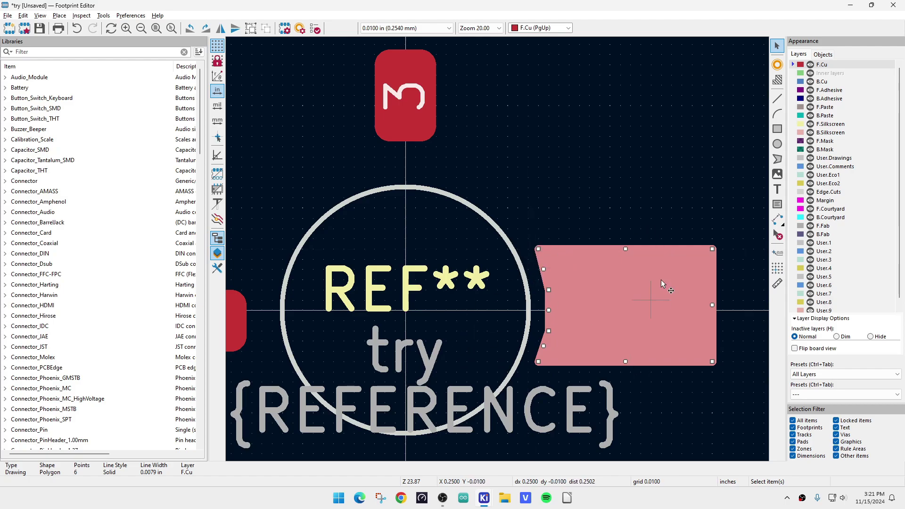
pyautogui.hotkey('ctrl', 'e')
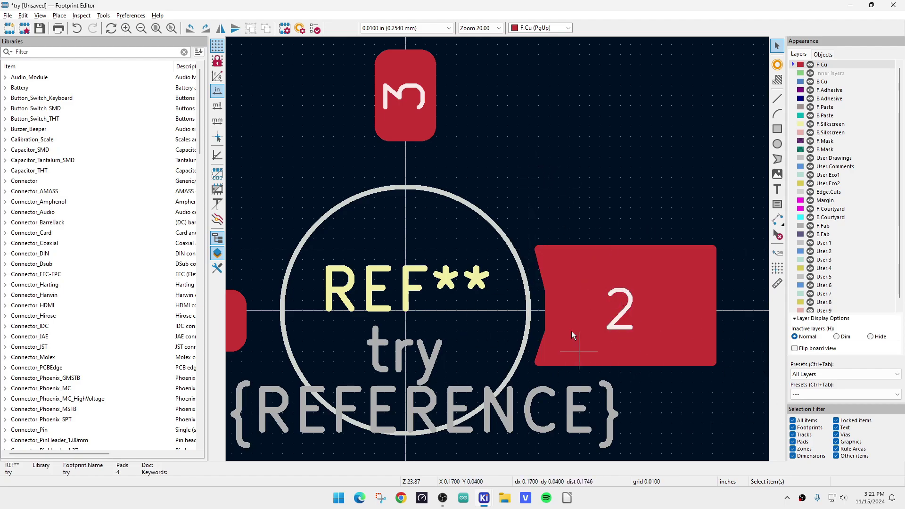
pyautogui.click(40, 16)
pyautogui.click(57, 27)
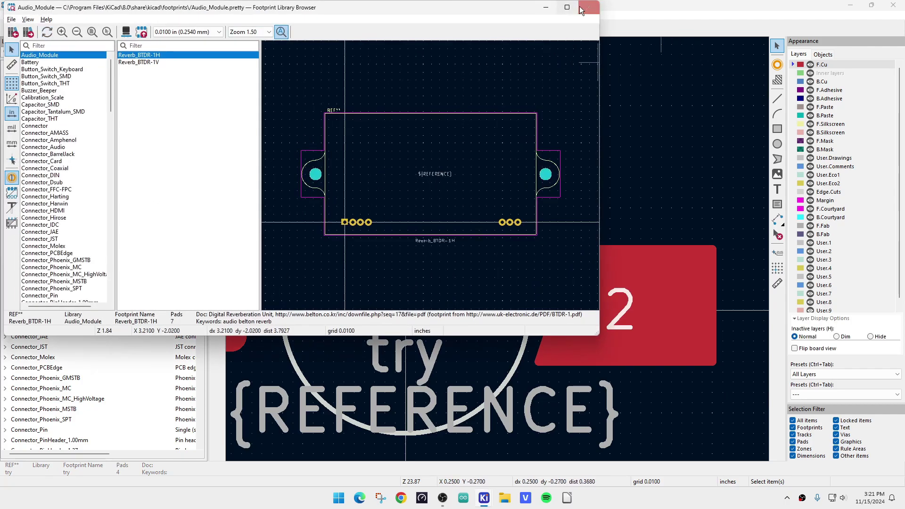
pyautogui.click(546, 7)
pyautogui.click(40, 15)
pyautogui.click(49, 39)
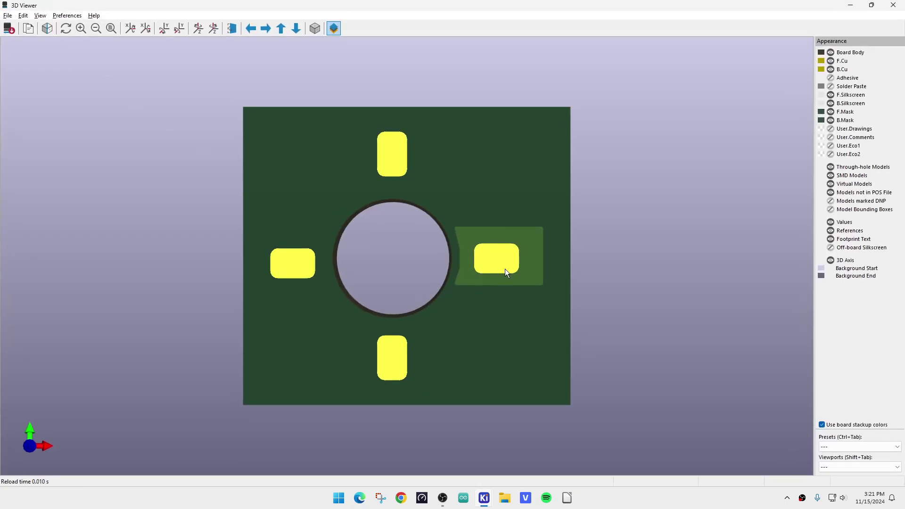
pyautogui.moveTo(468, 233); pyautogui.dragTo(563, 255)
pyautogui.moveTo(466, 229); pyautogui.dragTo(504, 266)
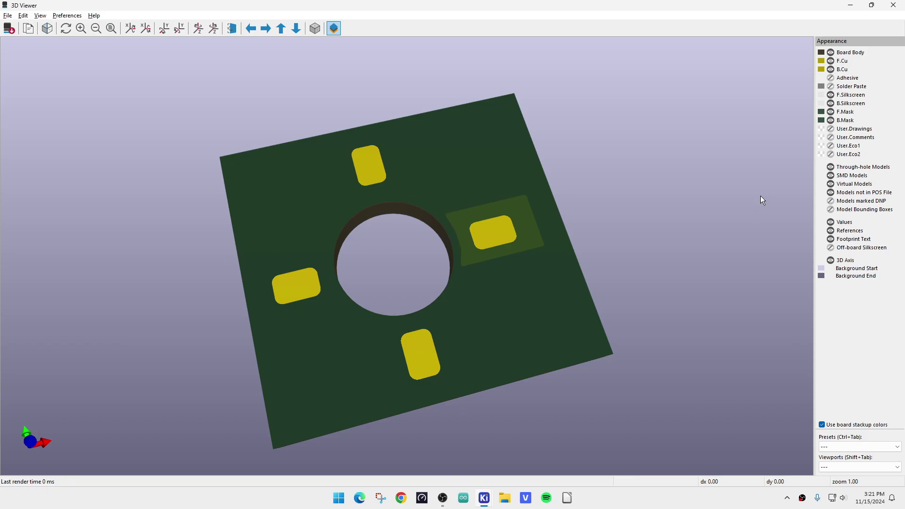
pyautogui.click(891, 11)
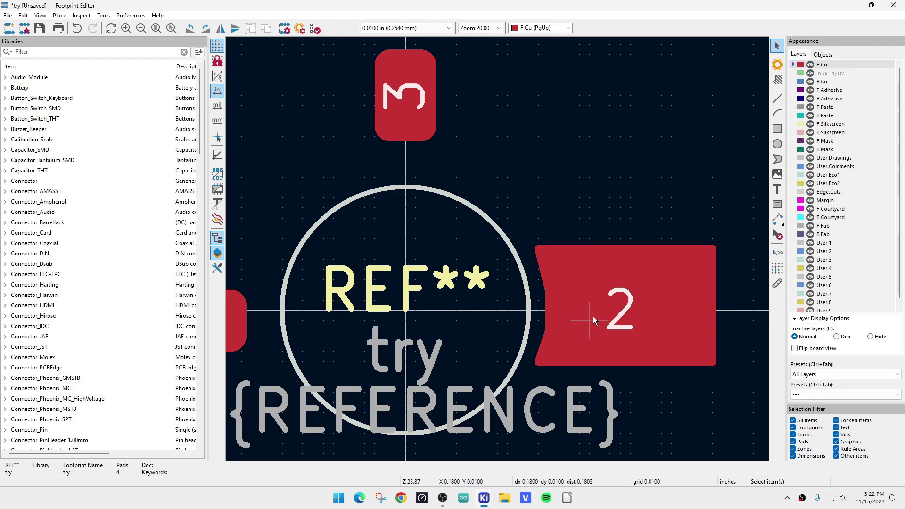
# Step: Add pad 5 above and to the right of the central circle
pyautogui.click(779, 66)
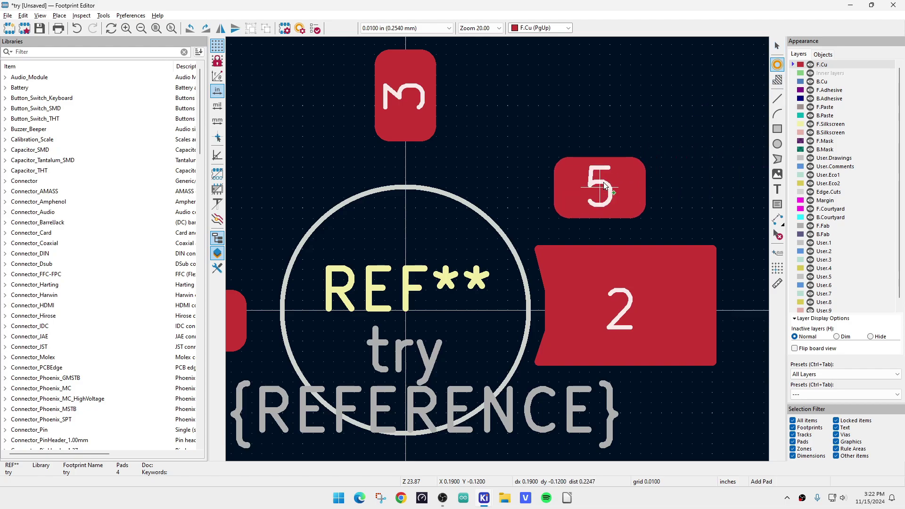
pyautogui.click(598, 171)
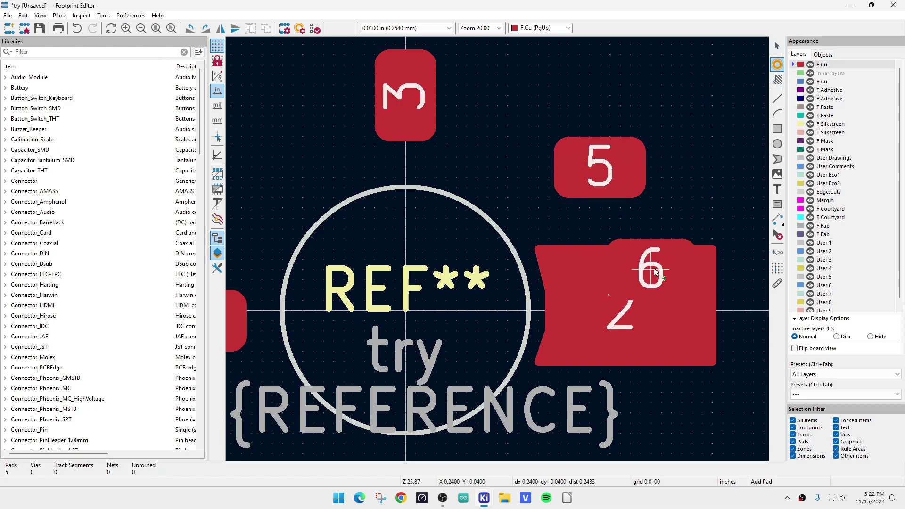
pyautogui.press('Escape')
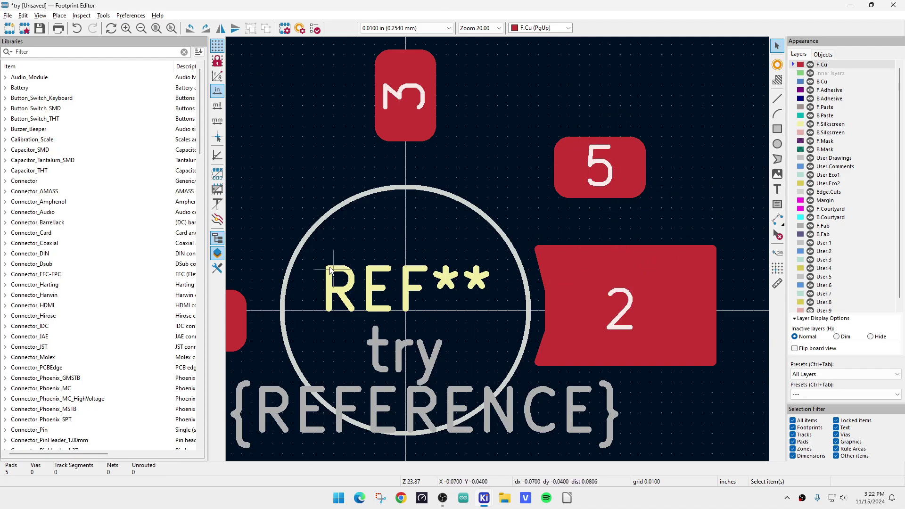
# Step: Make pad 5 a circular through-hole pad, 0.03 in diameter with a 0.02 in drill
pyautogui.doubleClick(623, 160)
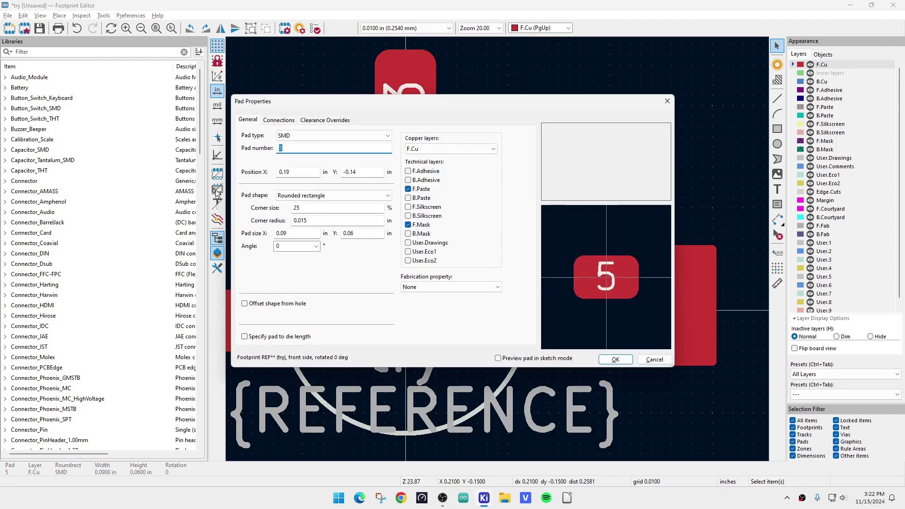
pyautogui.click(293, 136)
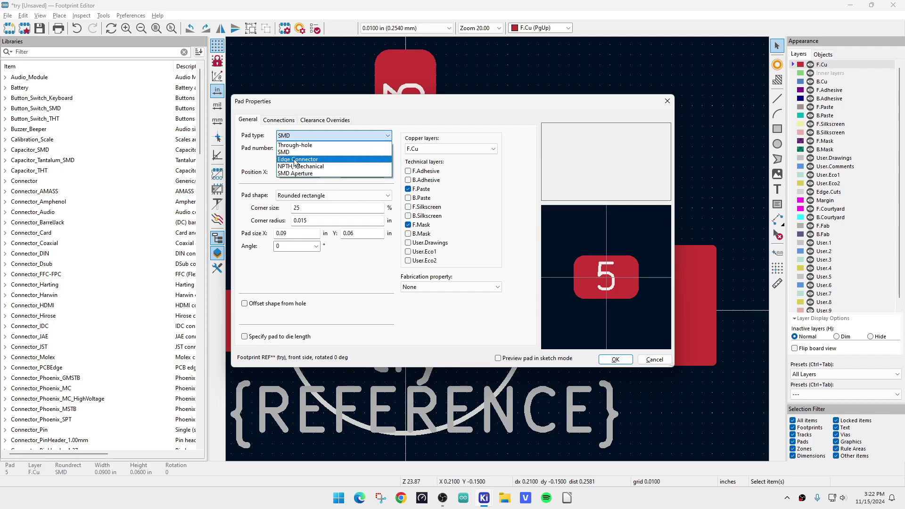
pyautogui.click(293, 146)
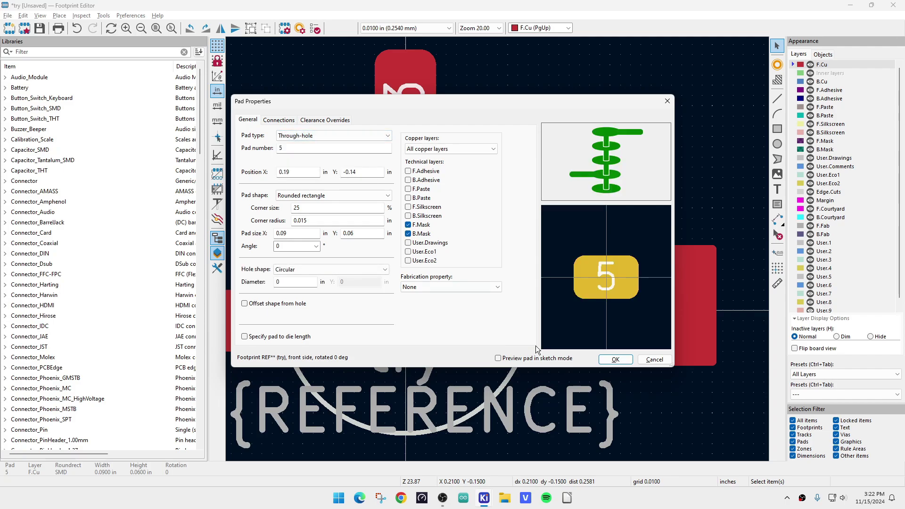
pyautogui.click(615, 360)
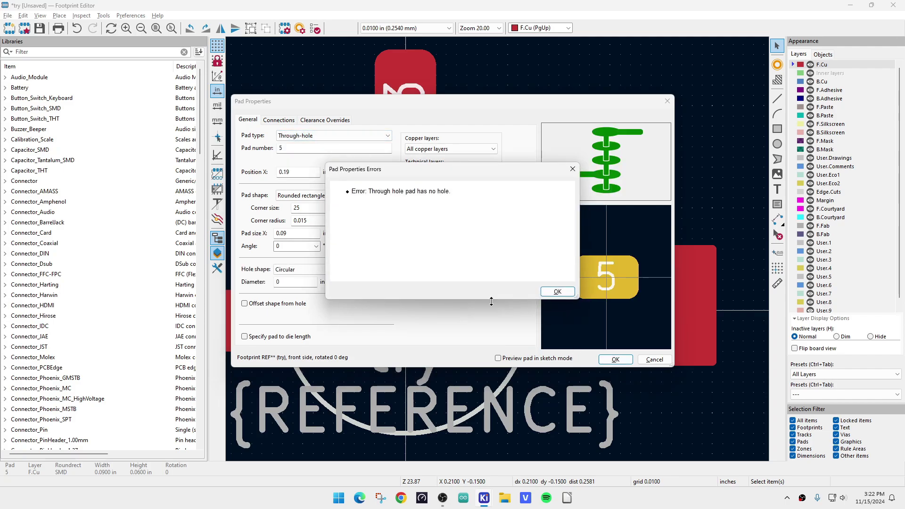
pyautogui.click(557, 292)
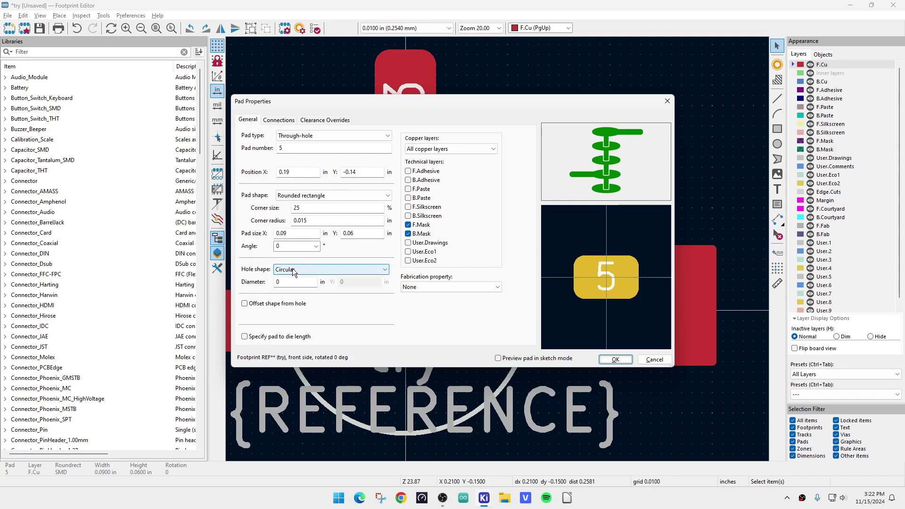
pyautogui.click(279, 282)
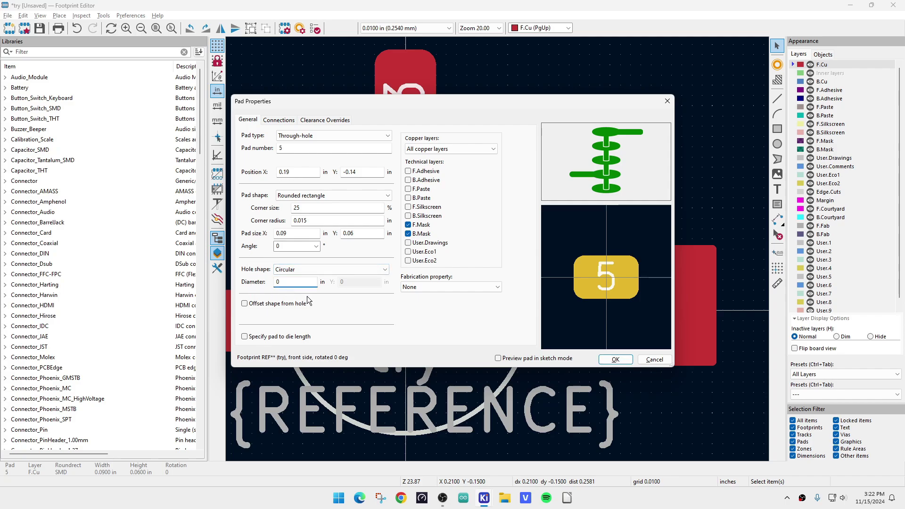
pyautogui.write('.02')
pyautogui.click(288, 196)
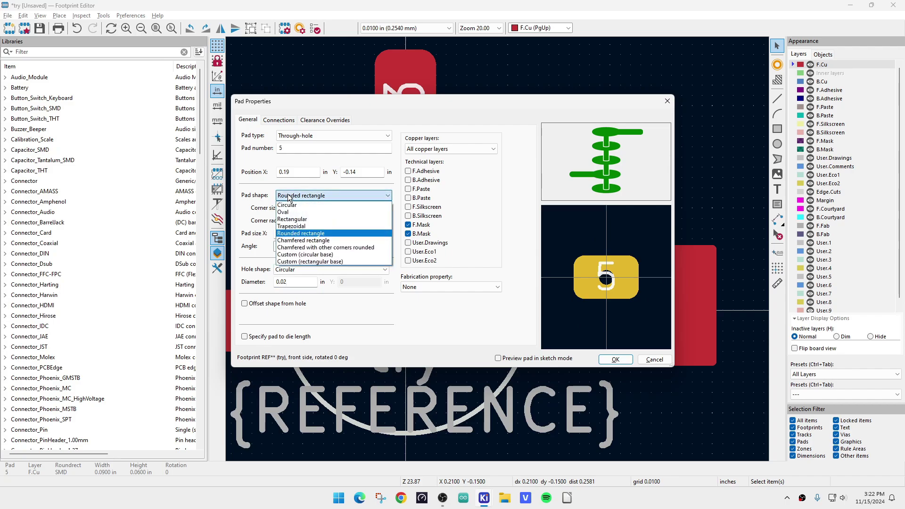
pyautogui.click(289, 204)
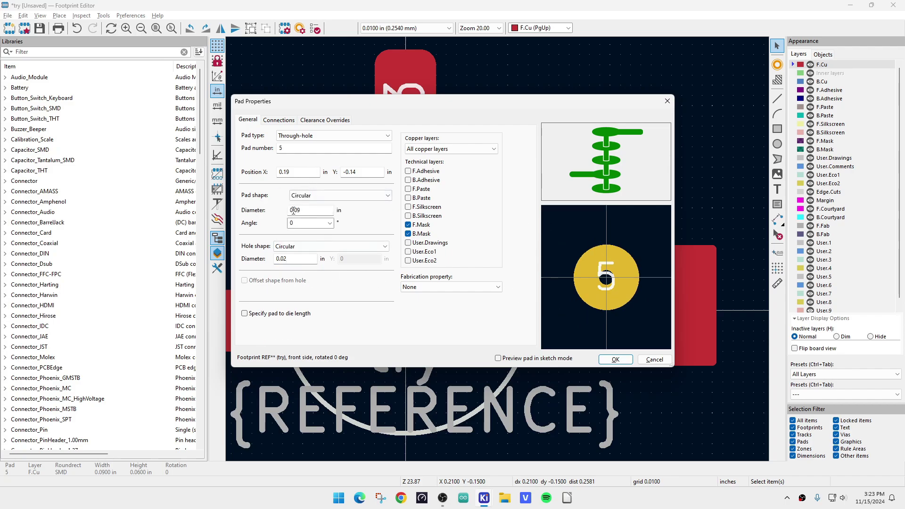
pyautogui.moveTo(298, 210); pyautogui.dragTo(308, 209)
pyautogui.write('3')
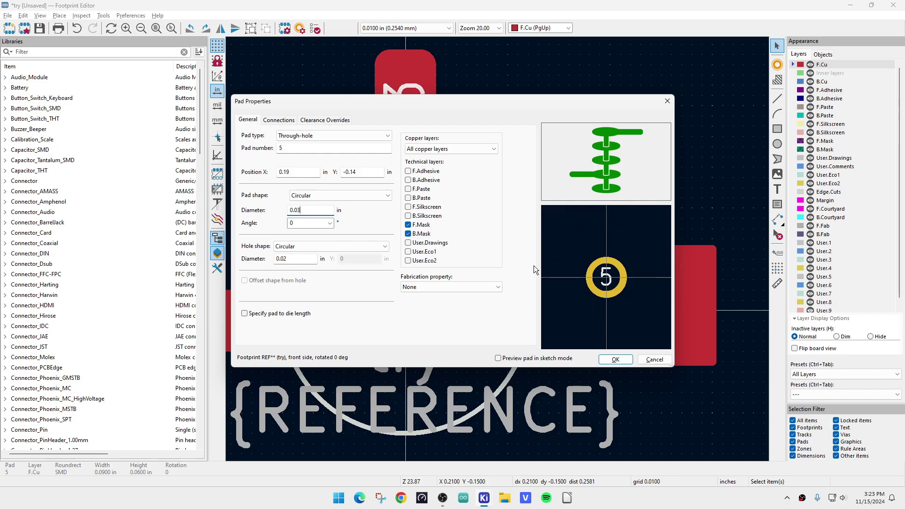
pyautogui.click(616, 359)
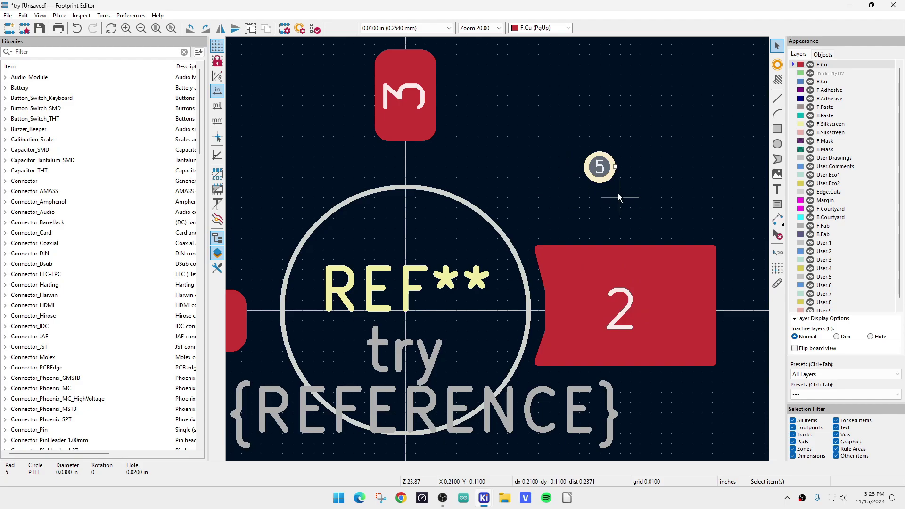
# Step: Renumber the small via pad to 2 and drag it onto large pad 2's upper-right corner
pyautogui.doubleClick(596, 169)
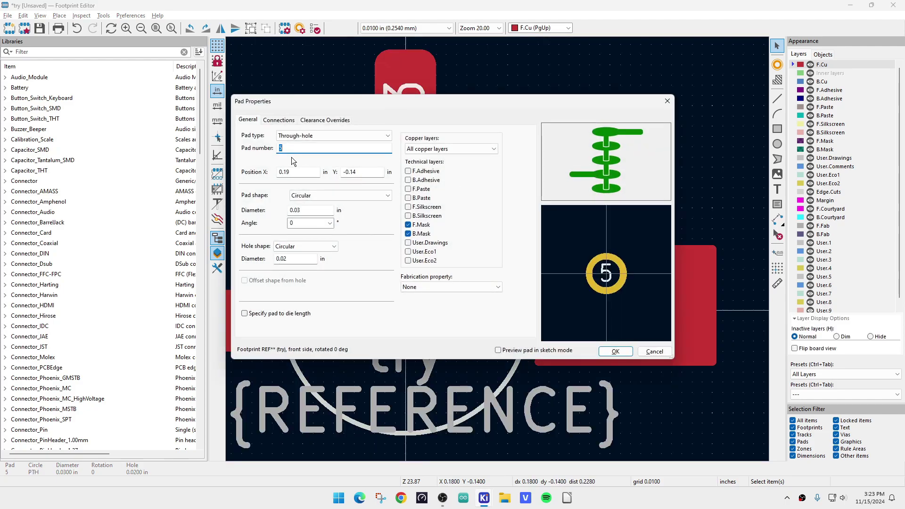
pyautogui.write('2')
pyautogui.click(621, 351)
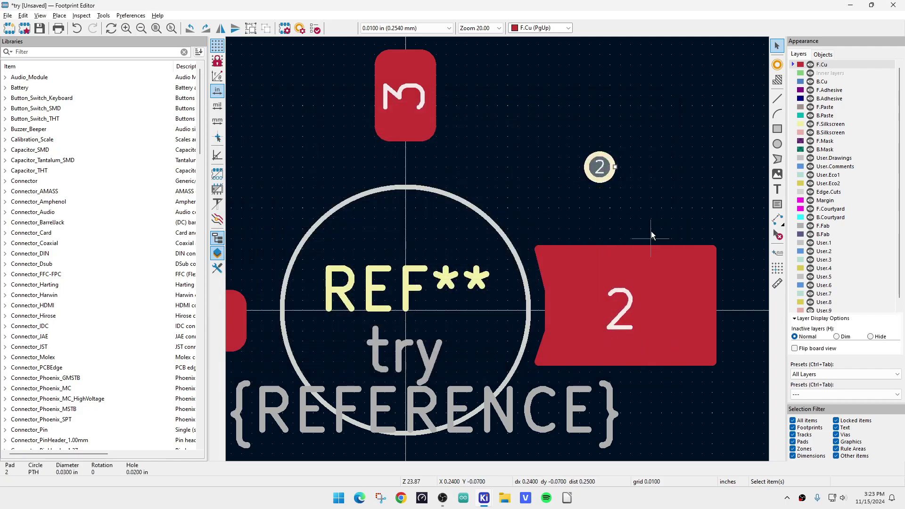
pyautogui.moveTo(601, 174); pyautogui.dragTo(691, 272)
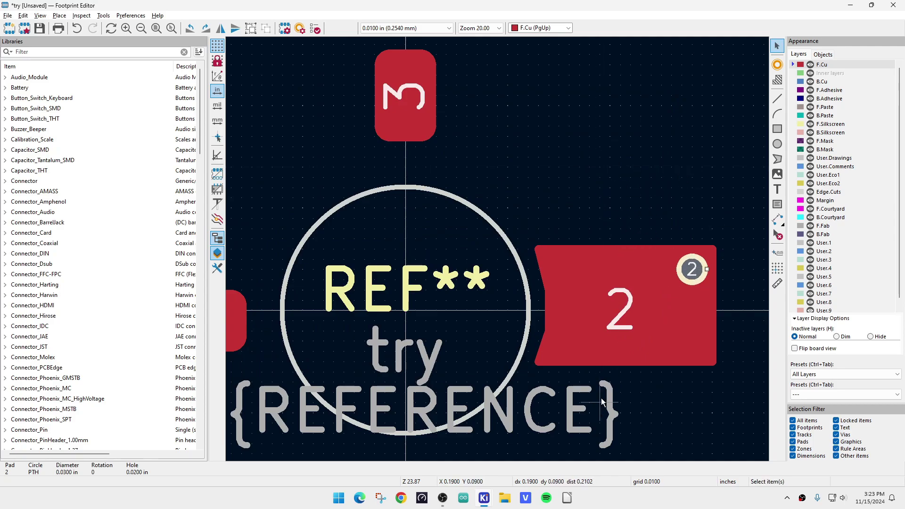
pyautogui.rightClick(697, 273)
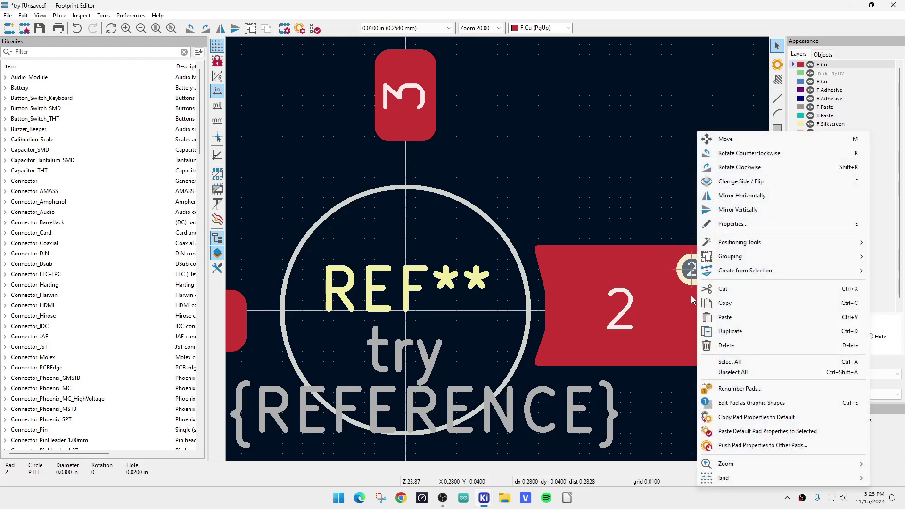
# Step: Copy the via pad and paste three copies into a 2x2 grid inside pad 2
pyautogui.click(734, 304)
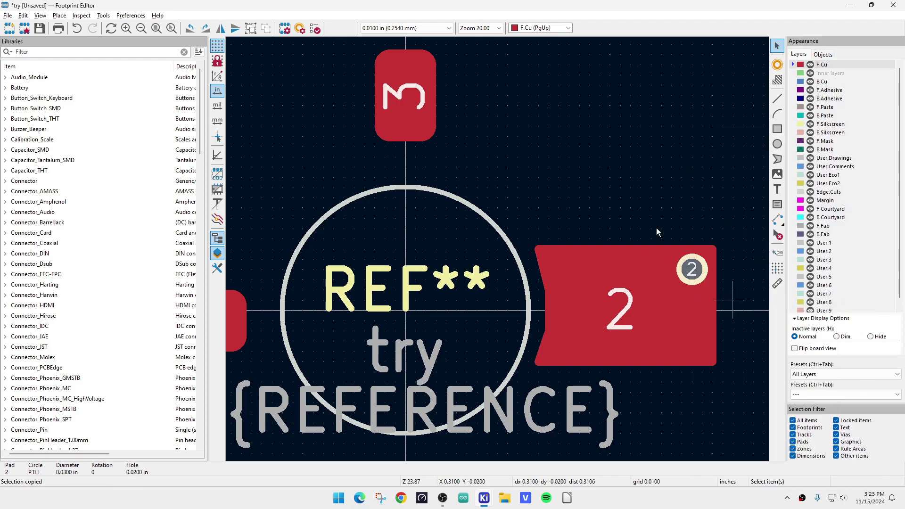
pyautogui.rightClick(589, 123)
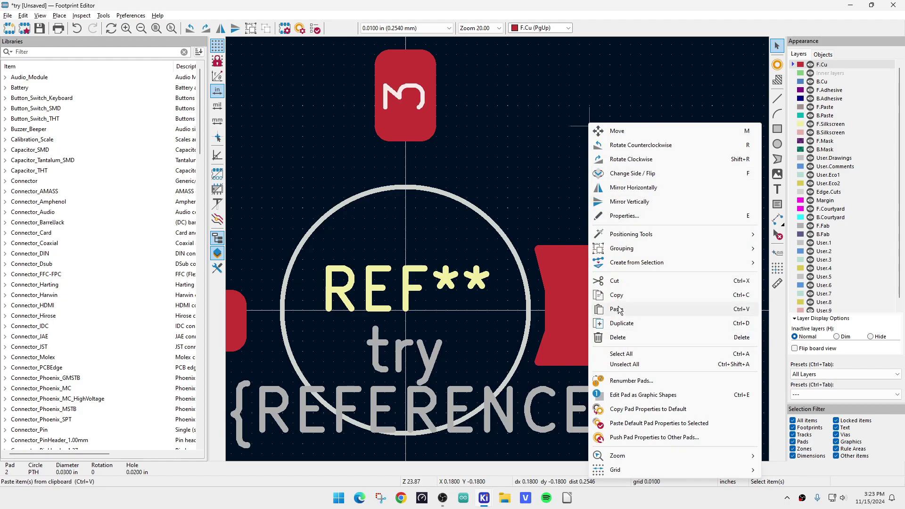
pyautogui.click(619, 309)
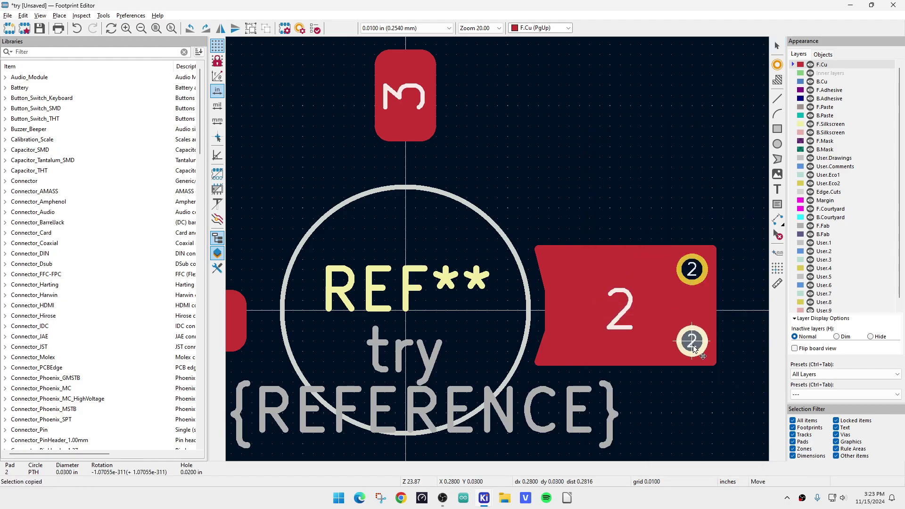
pyautogui.click(693, 348)
pyautogui.rightClick(641, 155)
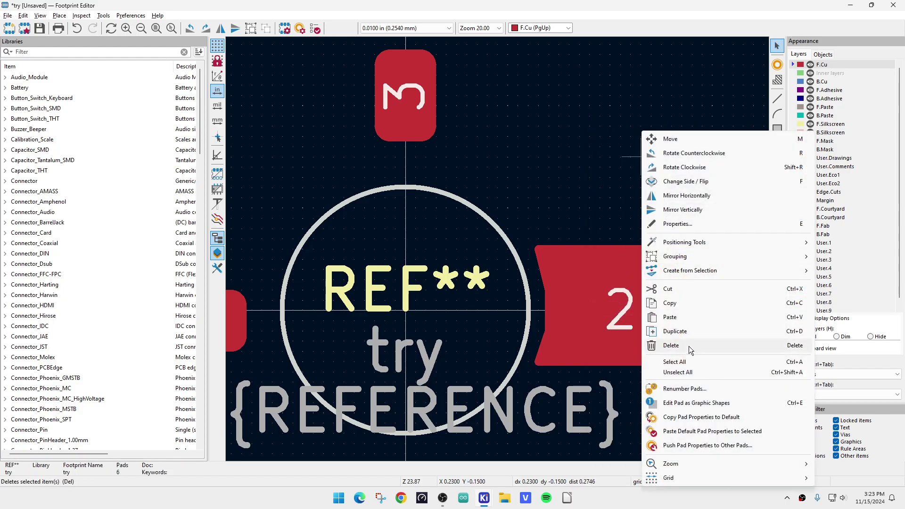
pyautogui.click(681, 318)
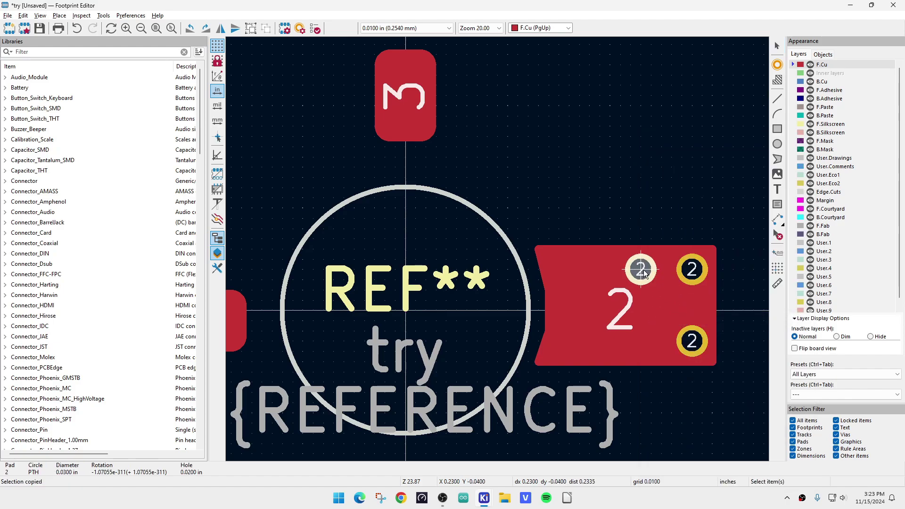
pyautogui.click(642, 270)
pyautogui.rightClick(642, 271)
pyautogui.click(682, 318)
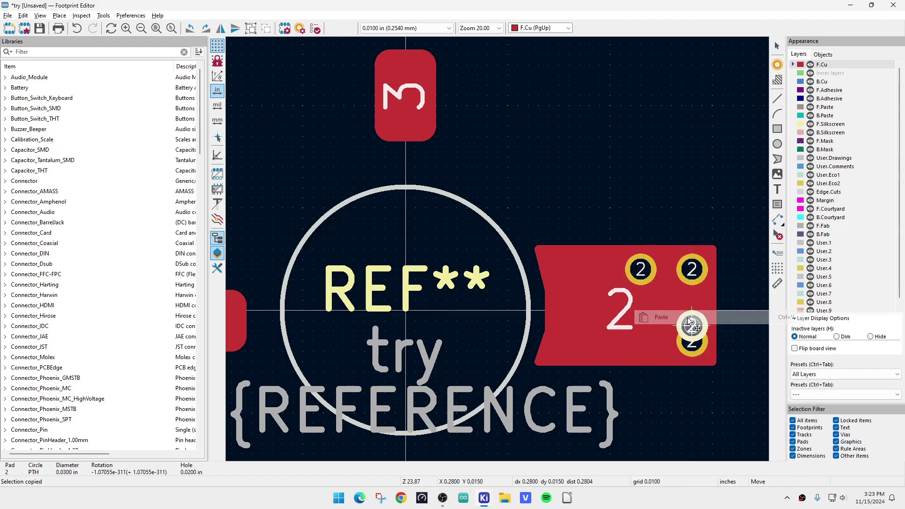
pyautogui.click(641, 340)
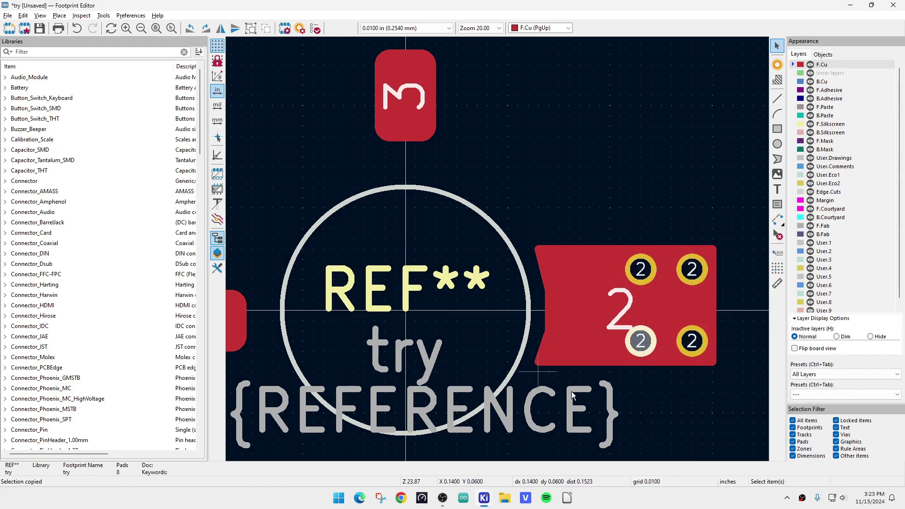
pyautogui.click(376, 243)
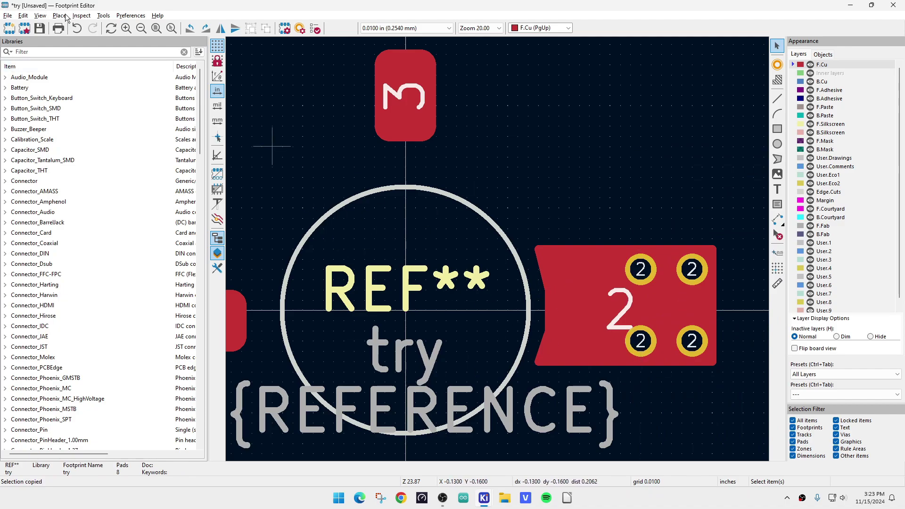
# Step: Orbit the footprint in the 3D Viewer through top, edge and back views, then close it
pyautogui.click(40, 15)
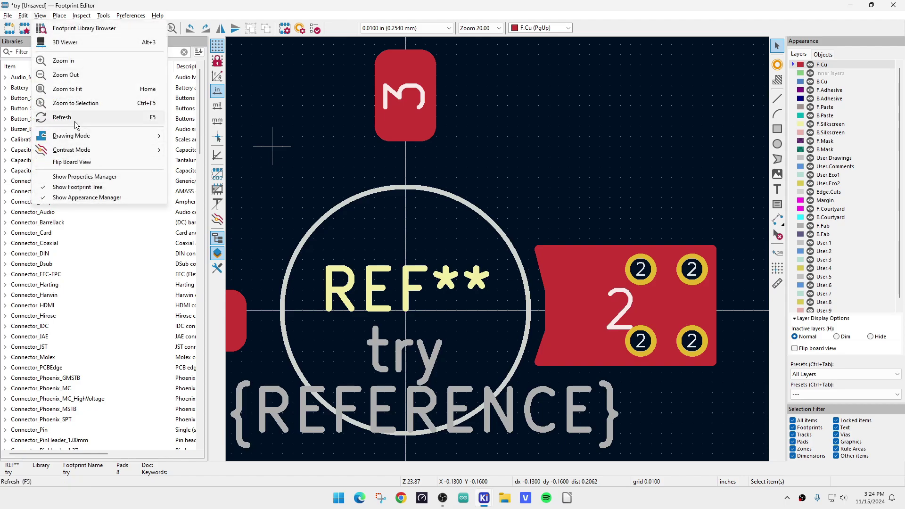
pyautogui.click(64, 41)
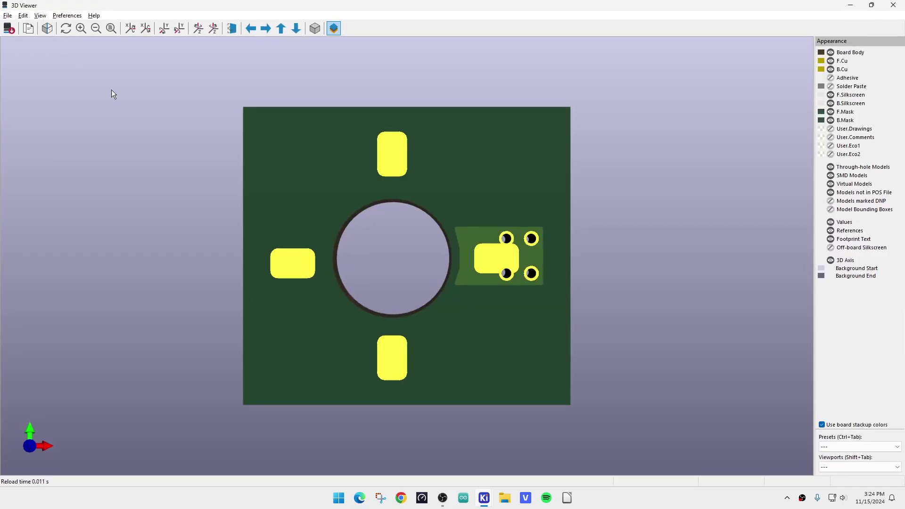
pyautogui.moveTo(497, 322); pyautogui.dragTo(521, 239)
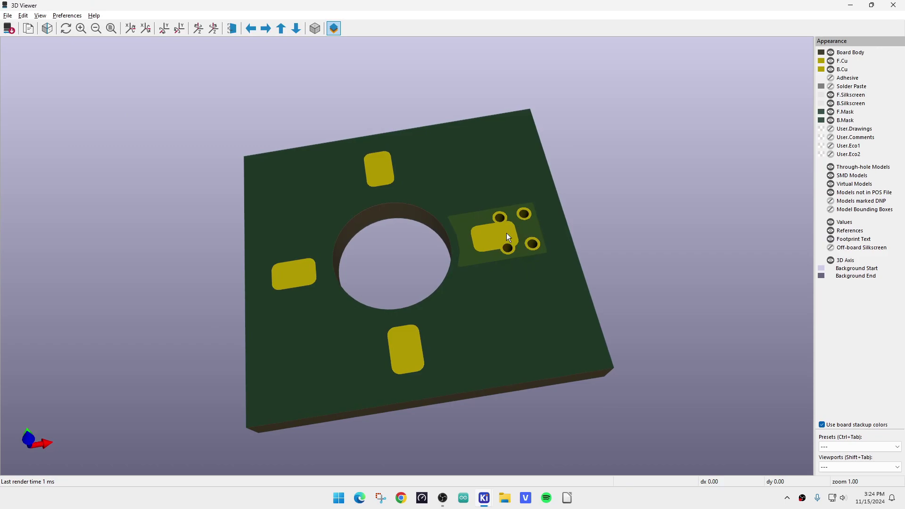
pyautogui.moveTo(511, 289); pyautogui.dragTo(525, 339)
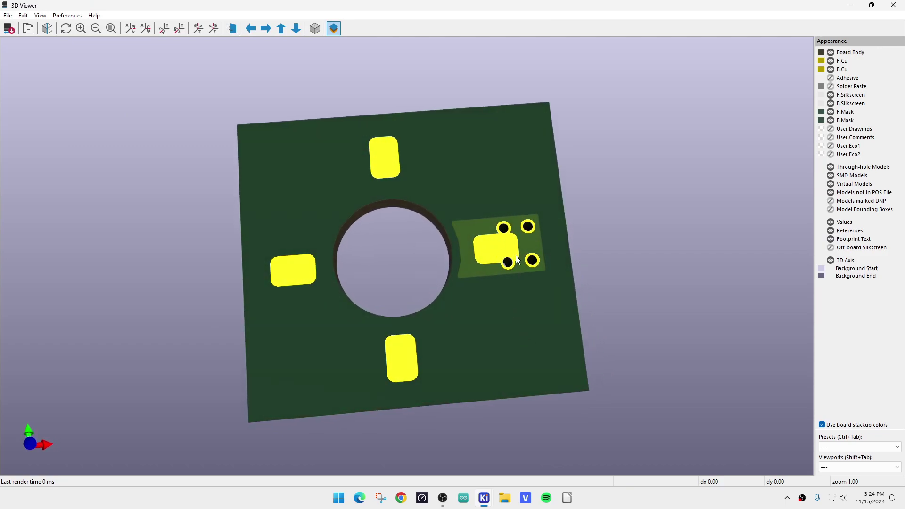
pyautogui.moveTo(509, 261); pyautogui.dragTo(360, 150)
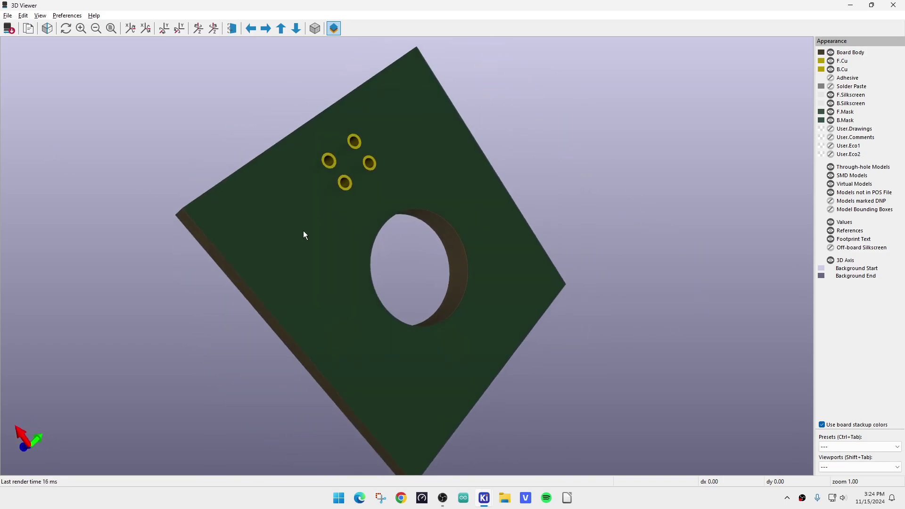
pyautogui.moveTo(226, 125); pyautogui.dragTo(532, 348)
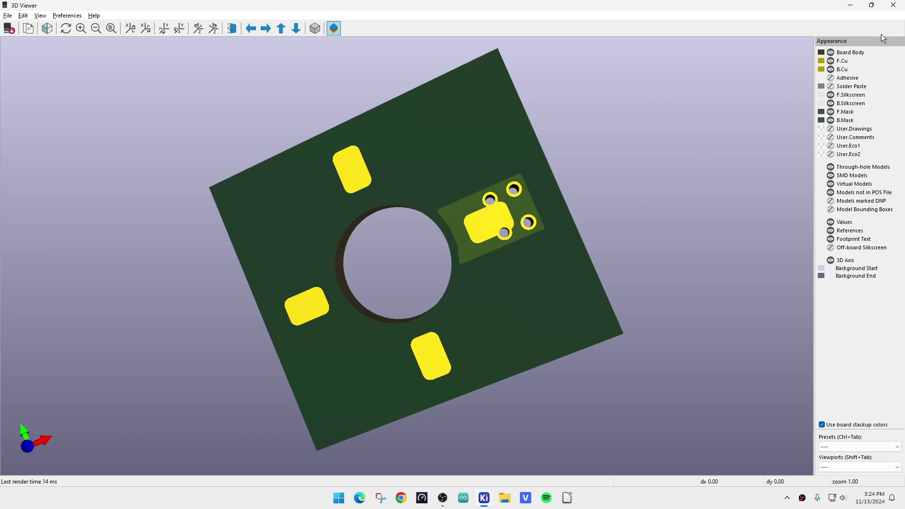
pyautogui.click(893, 4)
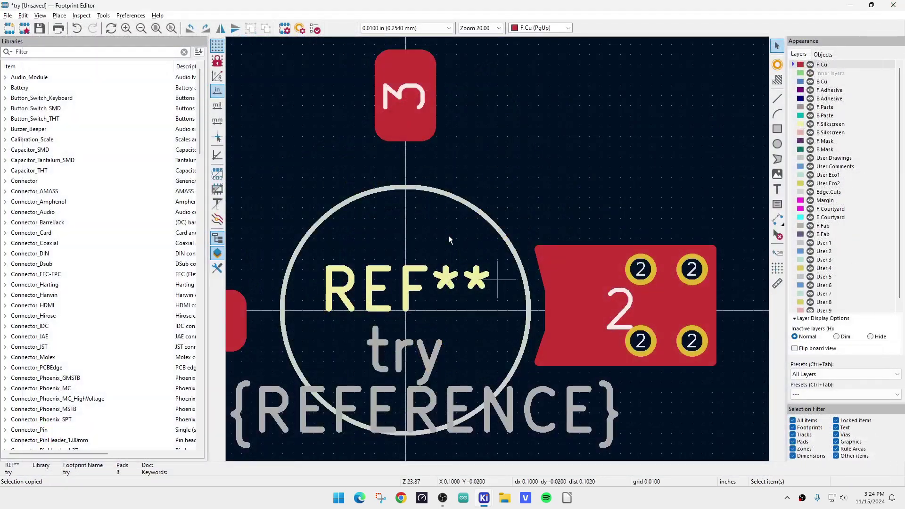
# Step: Uncheck the solder mask layers on the top-left pad-2 via in Pad Properties
pyautogui.doubleClick(650, 271)
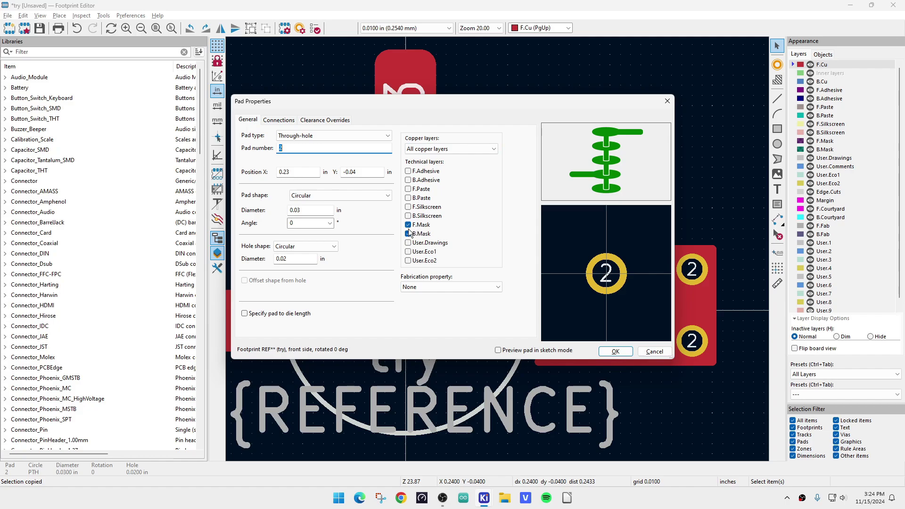
pyautogui.click(408, 225)
pyautogui.click(408, 234)
pyautogui.click(615, 351)
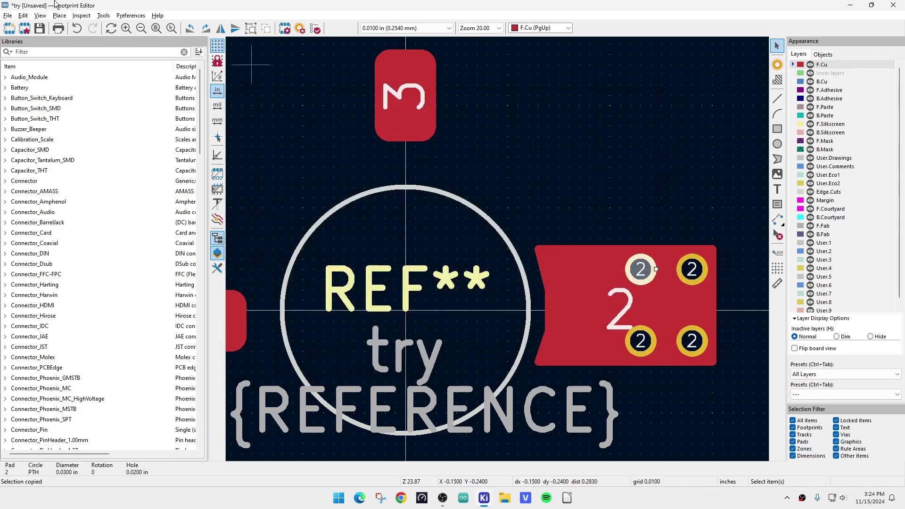
# Step: Zoom and tilt the 3D view to confirm the top-left via is tented, then close it
pyautogui.click(40, 15)
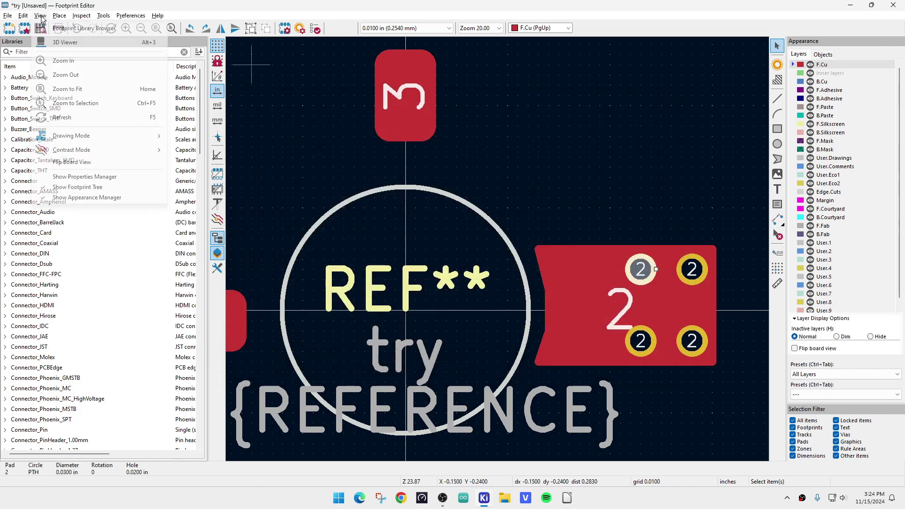
pyautogui.click(56, 43)
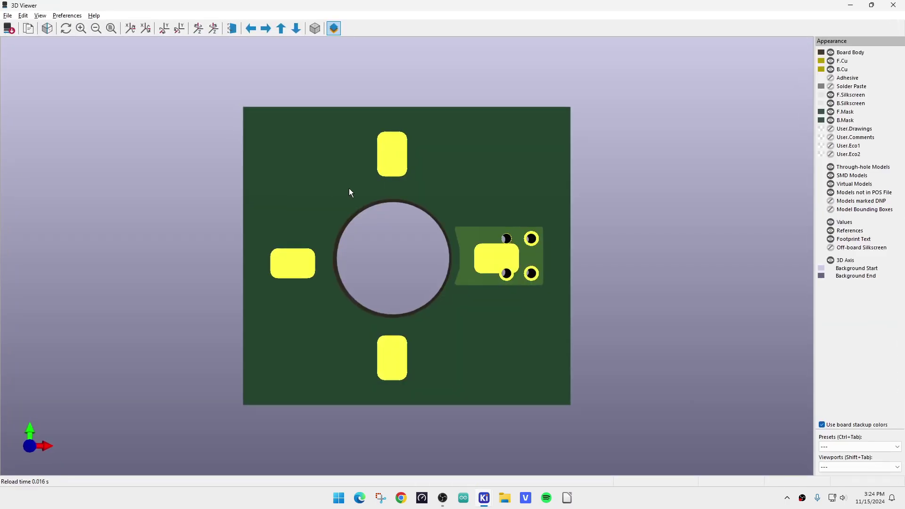
pyautogui.moveTo(584, 312); pyautogui.dragTo(459, 300)
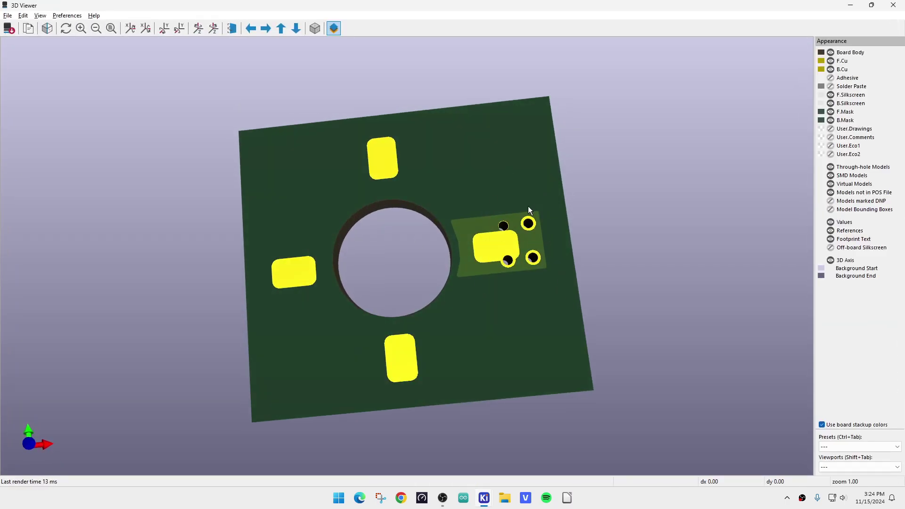
pyautogui.scroll(3, 528, 207)
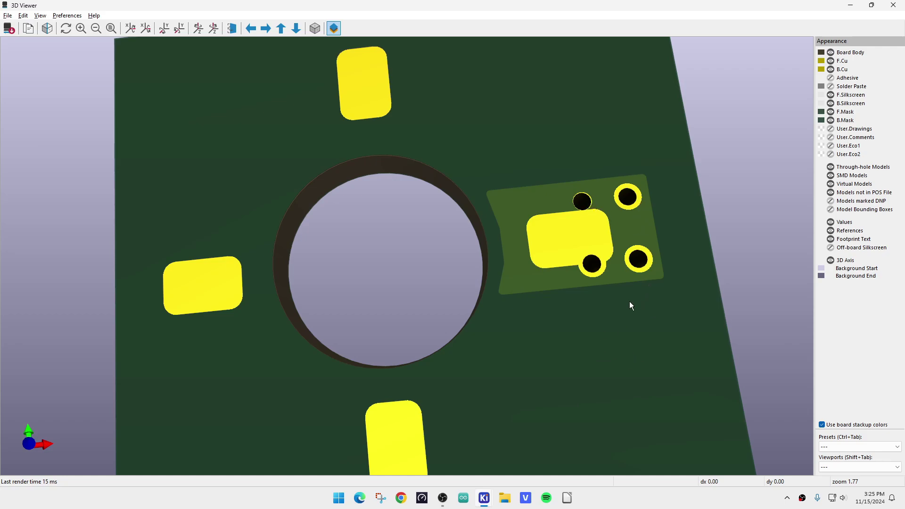
pyautogui.scroll(3, 582, 202)
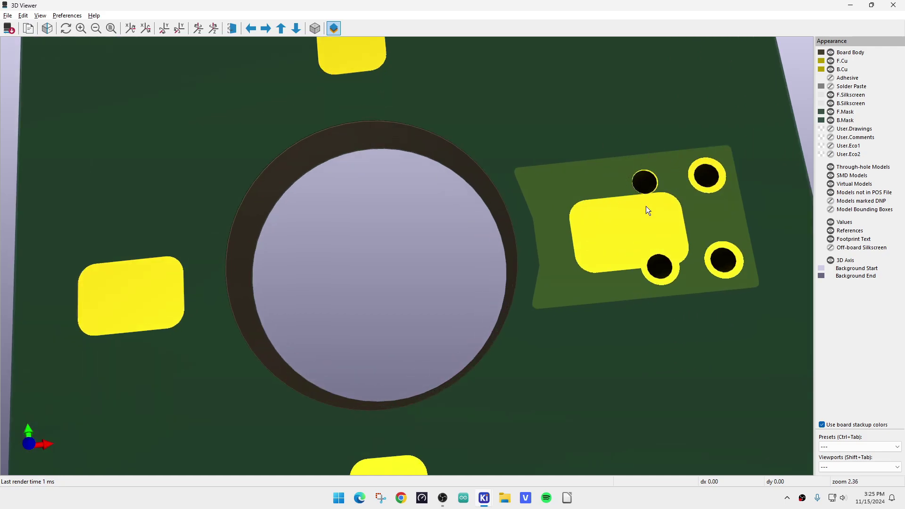
pyautogui.scroll(-2, 641, 184)
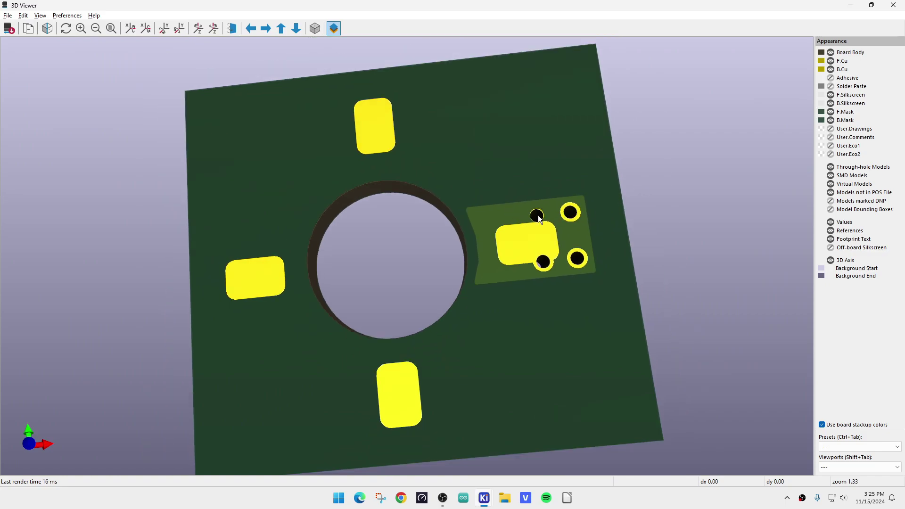
pyautogui.scroll(2, 540, 218)
pyautogui.scroll(-3, 583, 196)
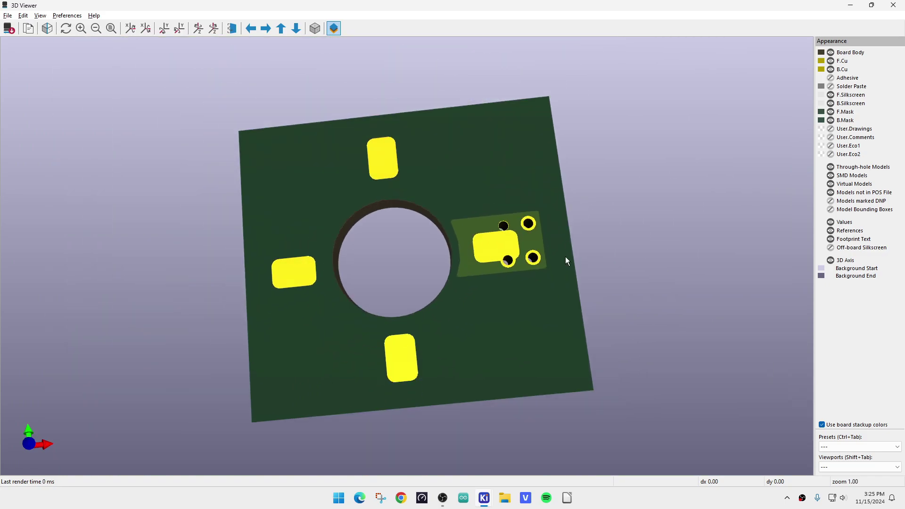
pyautogui.moveTo(566, 264); pyautogui.dragTo(523, 281)
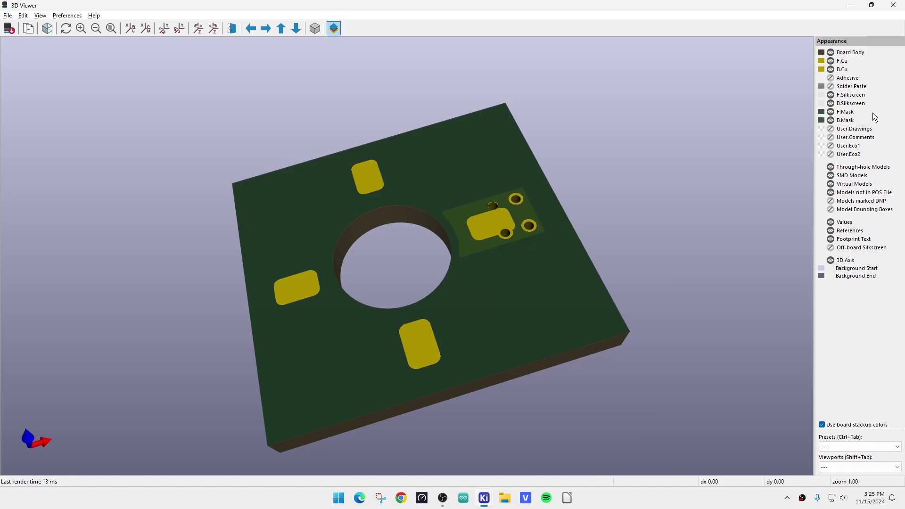
pyautogui.click(893, 5)
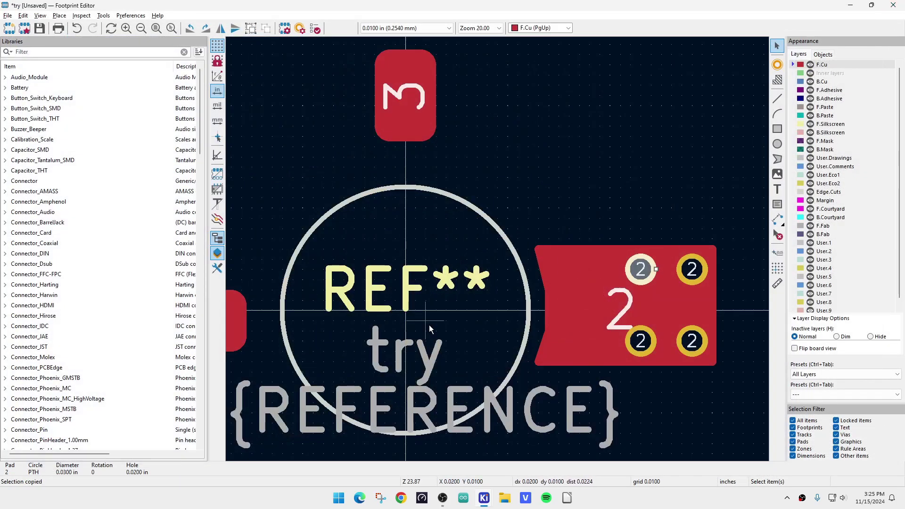
# Step: Close the Footprint Editor, discarding the unsaved test footprint changes
pyautogui.scroll(-5, 429, 325)
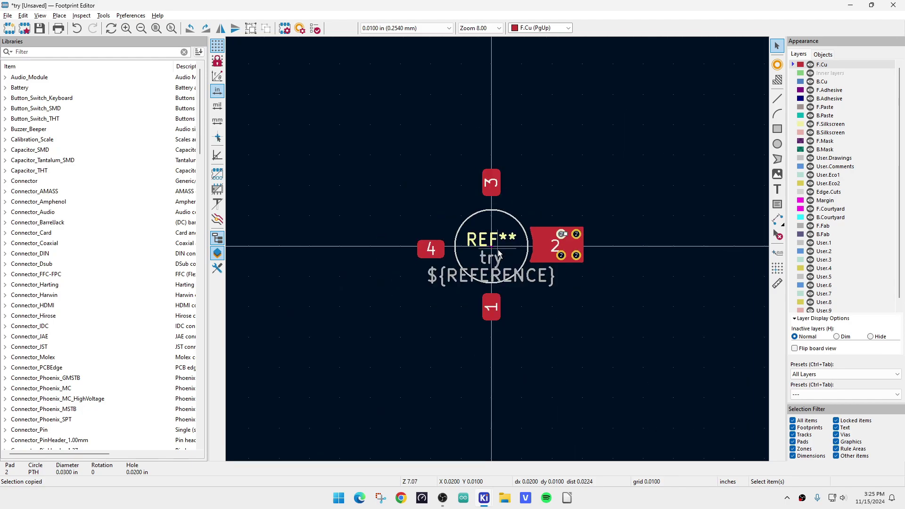
pyautogui.scroll(3, 496, 255)
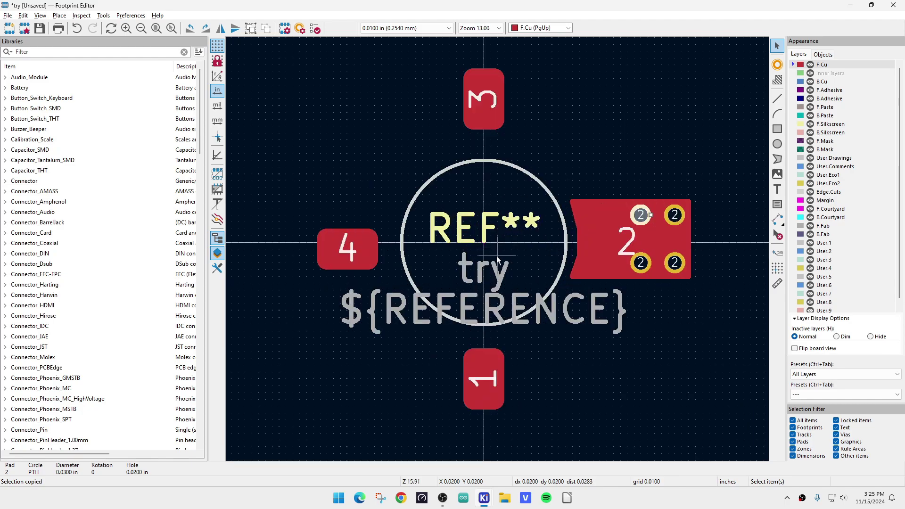
pyautogui.click(894, 7)
pyautogui.click(469, 257)
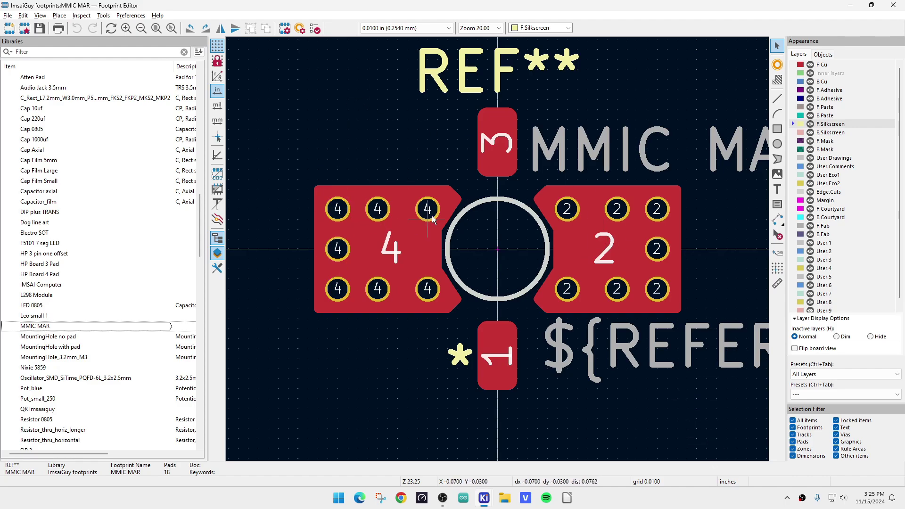
# Step: Open MMIC MAR in the 3D Viewer, zooming and orbiting to inspect the vias in pads 2 and 4
pyautogui.click(40, 15)
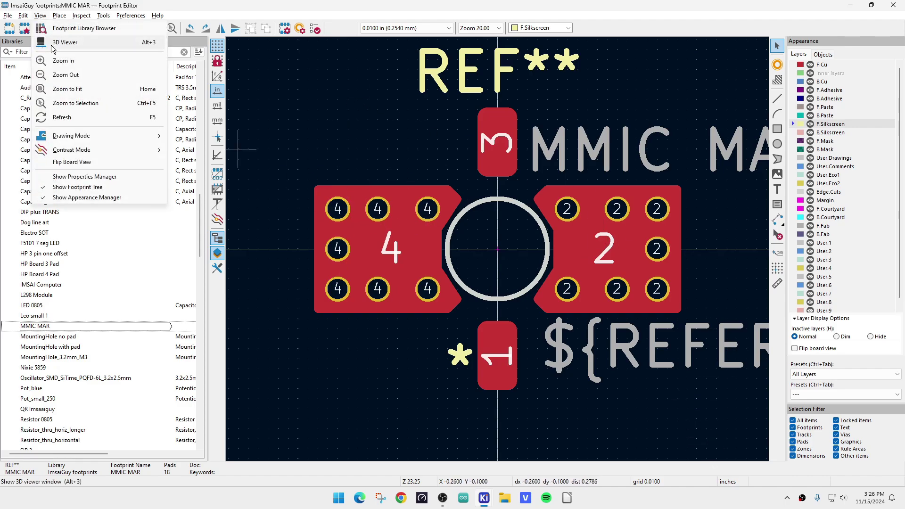
pyautogui.click(53, 43)
pyautogui.moveTo(484, 289); pyautogui.dragTo(338, 256)
pyautogui.scroll(5, 338, 257)
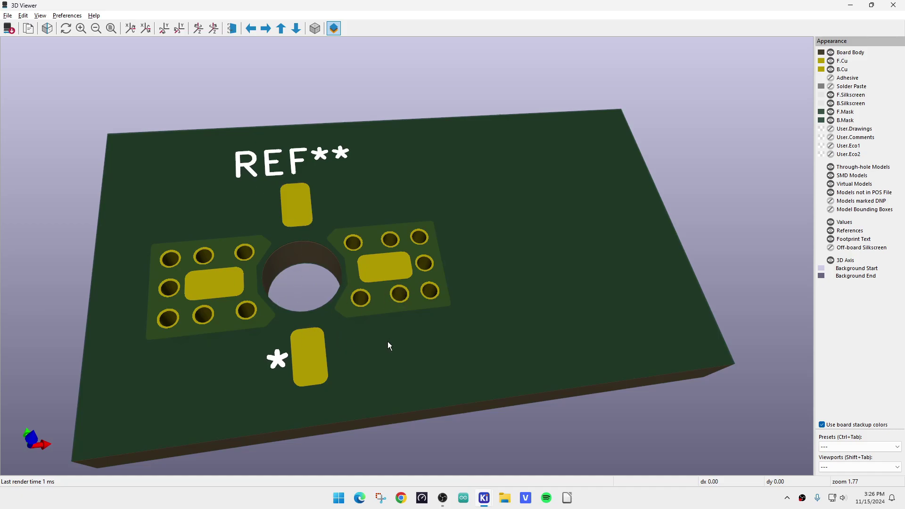
pyautogui.moveTo(390, 342); pyautogui.dragTo(323, 282)
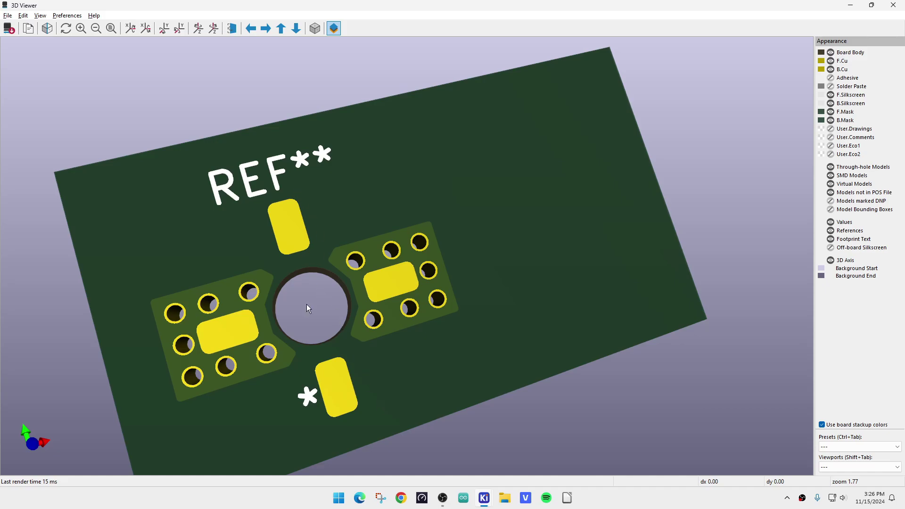
pyautogui.moveTo(428, 377); pyautogui.dragTo(357, 377)
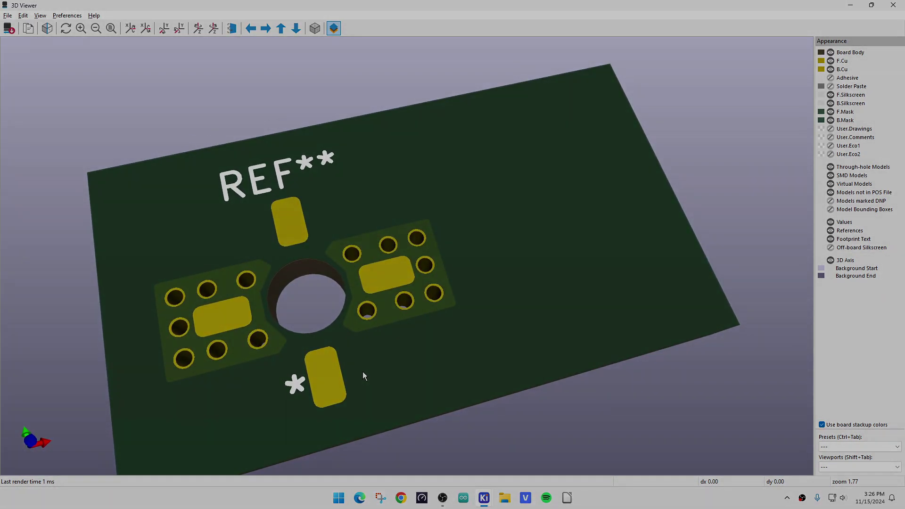